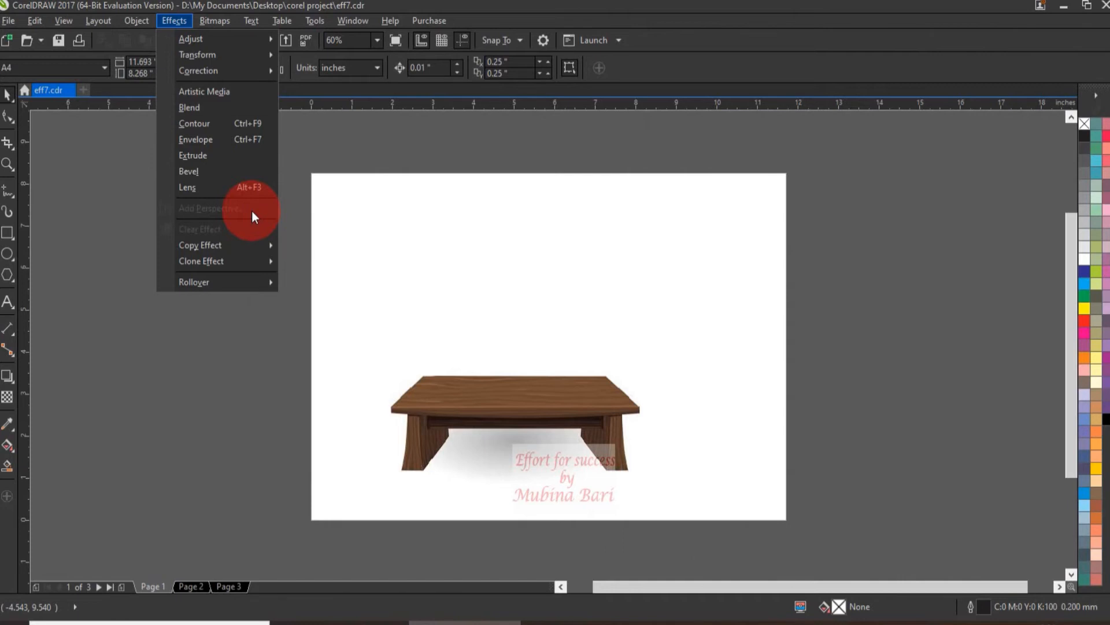
Draw a rectangle about 5.04 by 1.81 inches above the table and fill it red
left_click(253, 213)
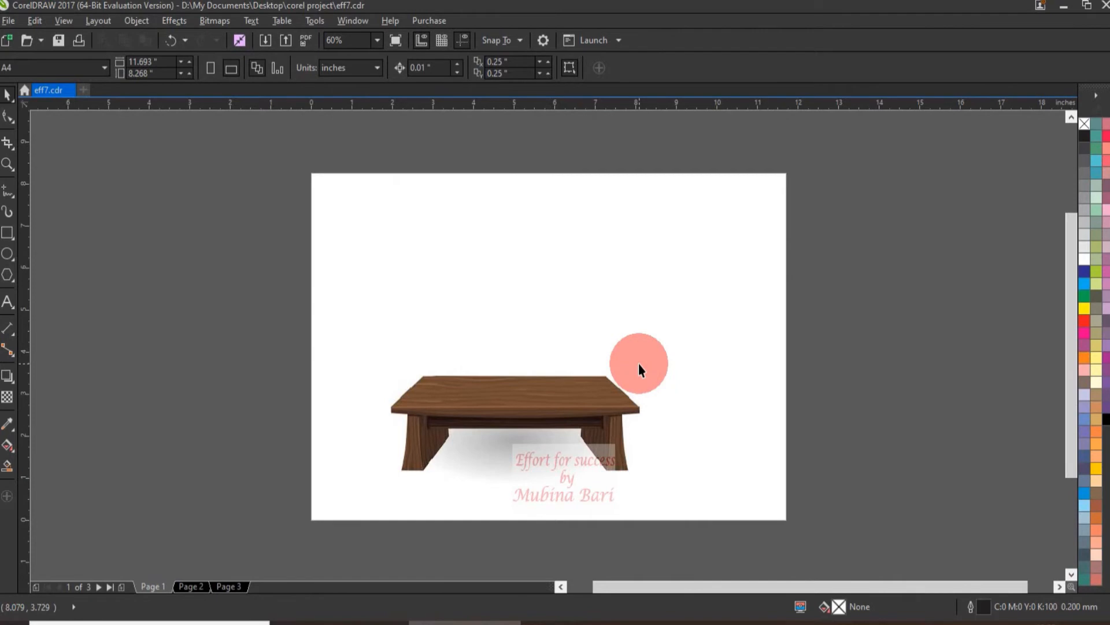
left_click(7, 233)
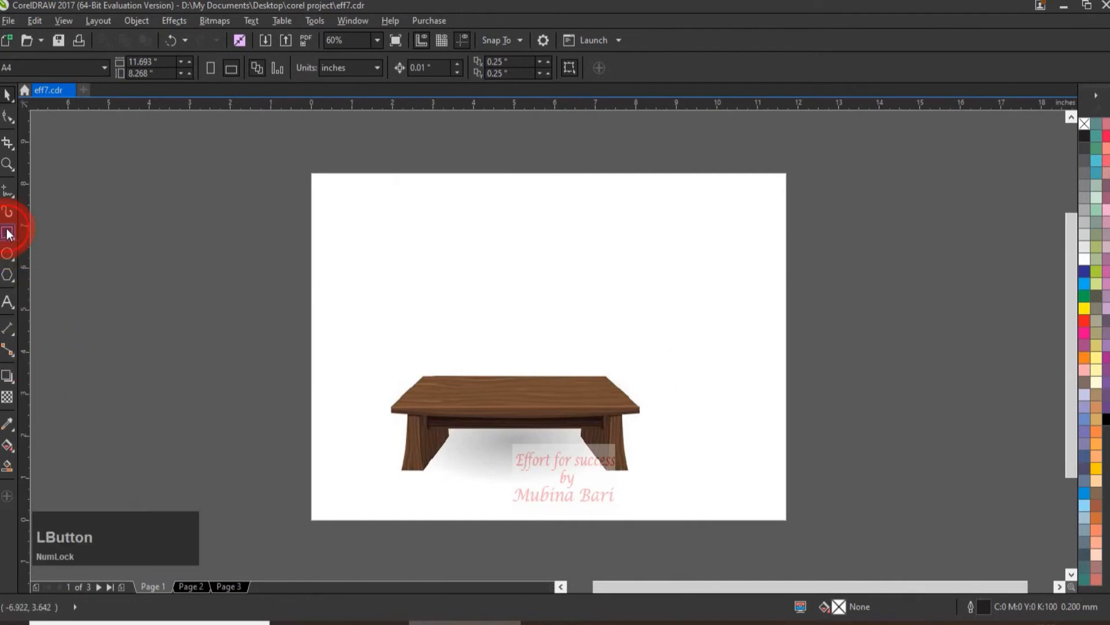
left_click_drag(430, 235, 635, 311)
left_click(1085, 323)
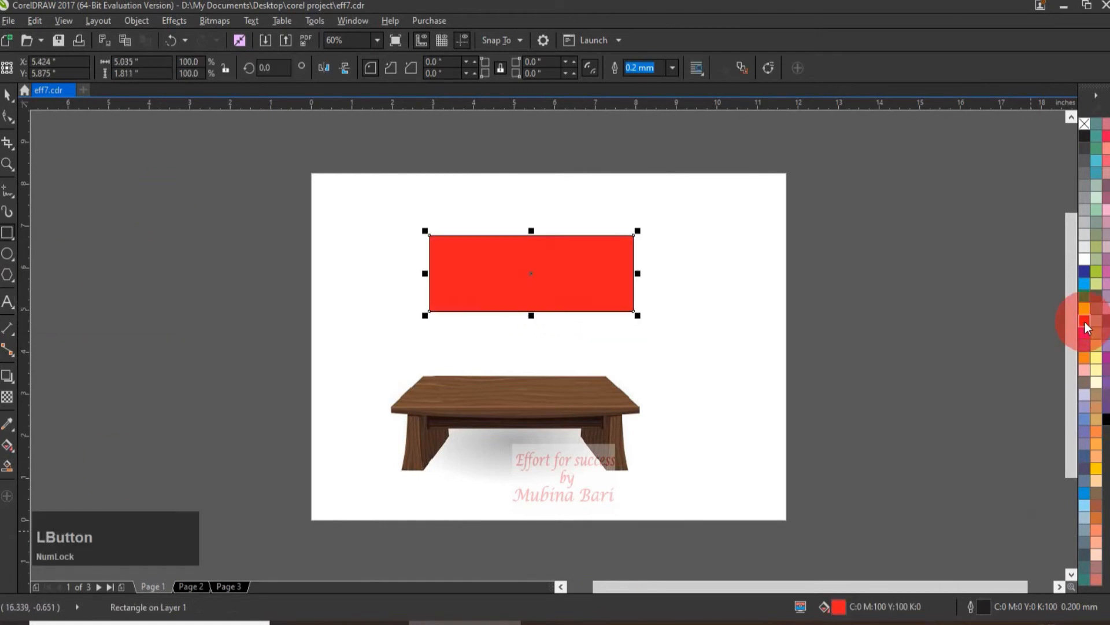
Draw a six-sided polygon about 0.73 by 0.88 inches in the red rectangle's upper-left corner and fill it black
left_click(4, 260)
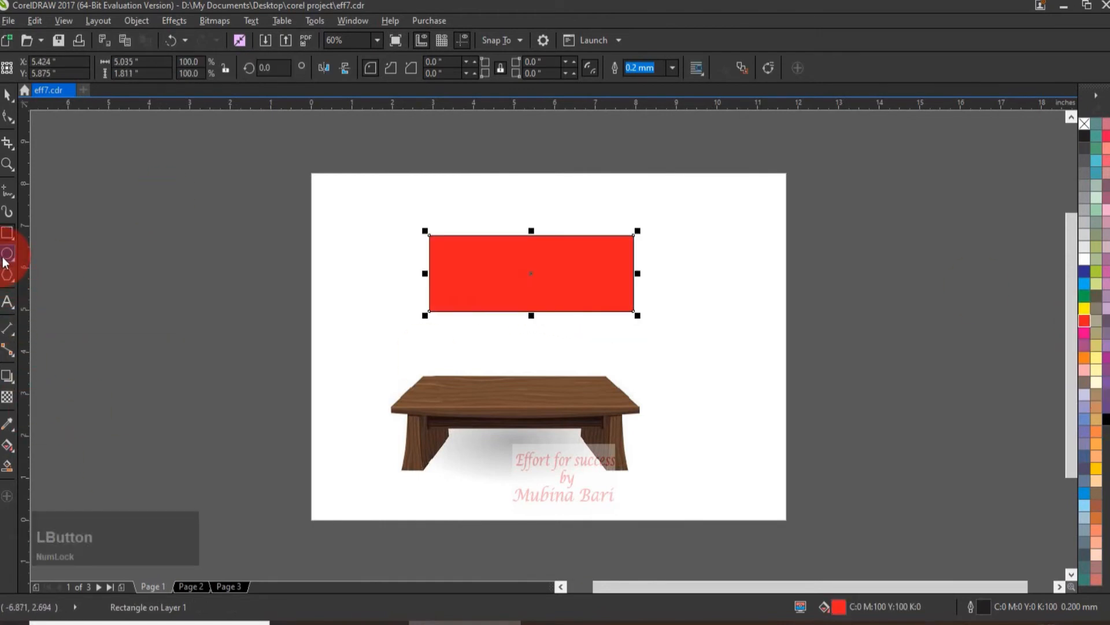
left_click(7, 275)
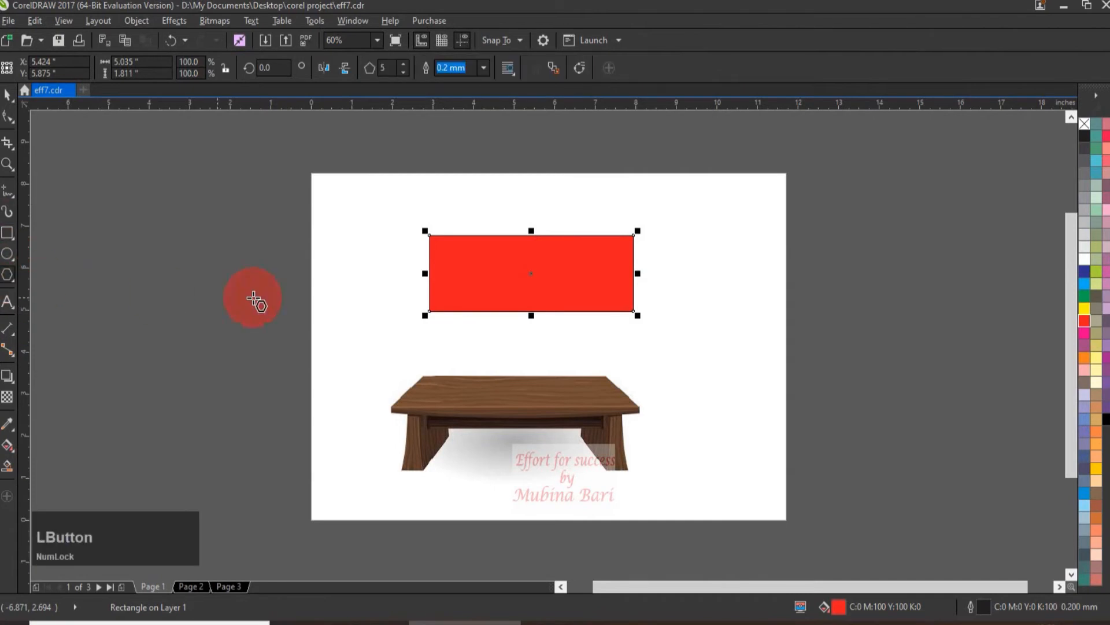
key("Delete")
left_click(404, 65)
left_click_drag(436, 242, 471, 272)
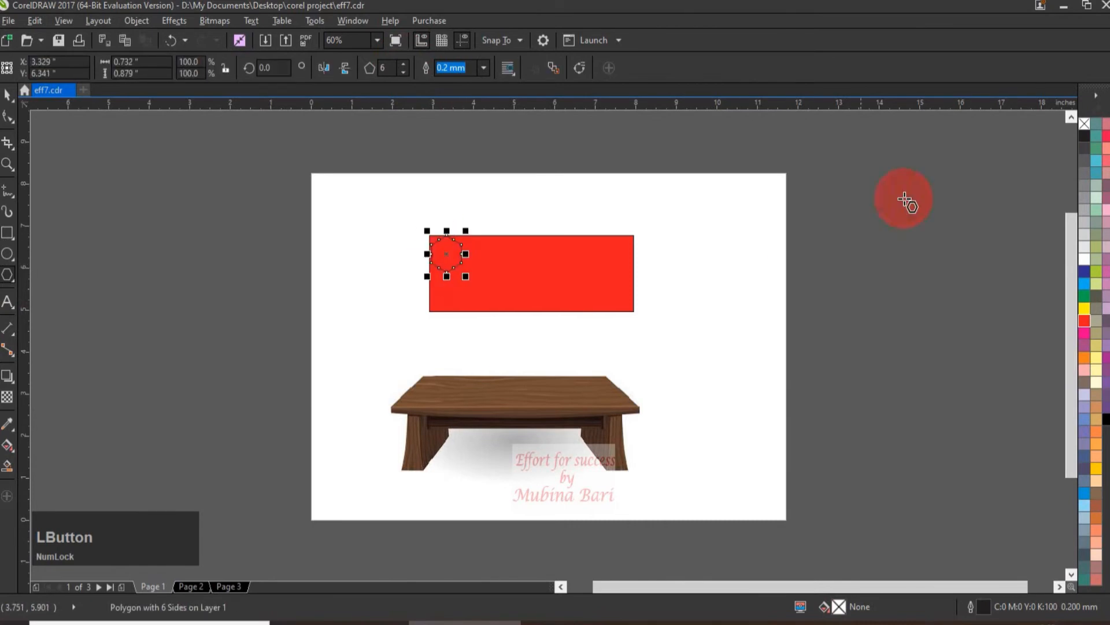
left_click(1081, 136)
Duplicate the black hexagon side by side into a row of six and narrow the red rectangle to the row's width
left_click_drag(439, 261, 471, 251)
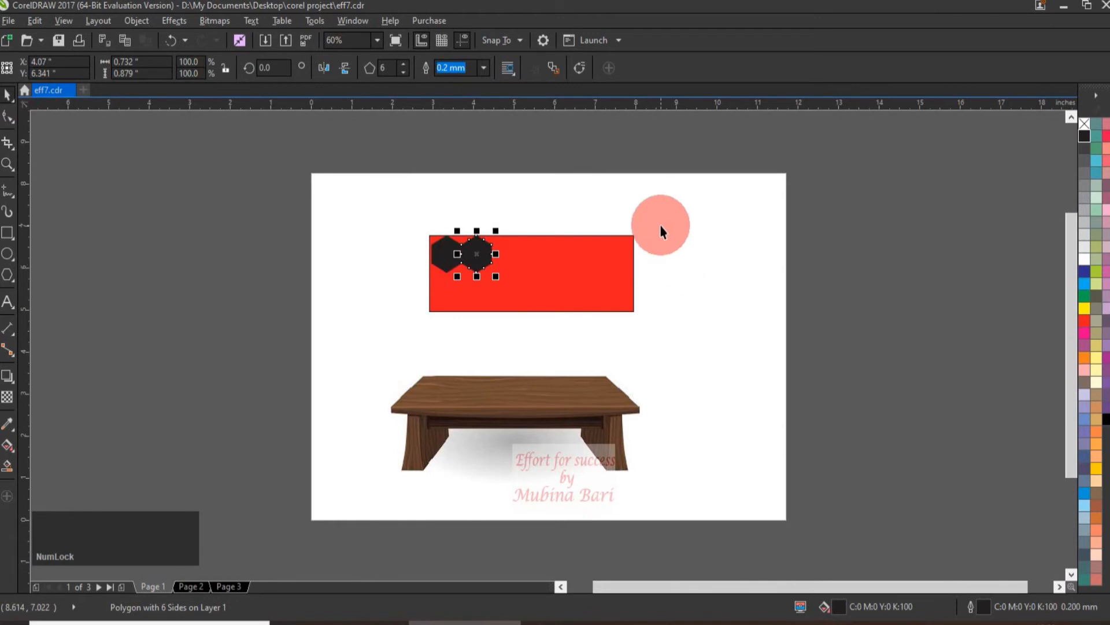
key("ctrl+r")
key("ctrl+r")
key("ctrl+r")
key("ctrl+r")
key("ctrl+r")
left_click(659, 275)
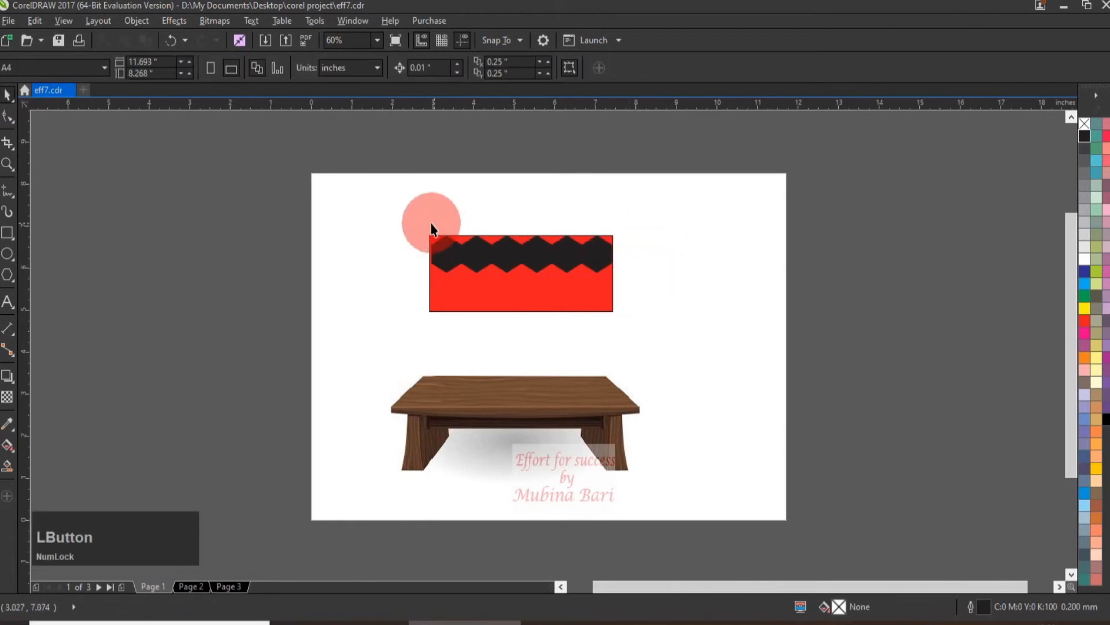
Duplicate the row of hexagons directly below to fill the lower half of the red rectangle
left_click_drag(421, 224, 635, 297)
left_click_drag(521, 248, 521, 291)
left_click(686, 281)
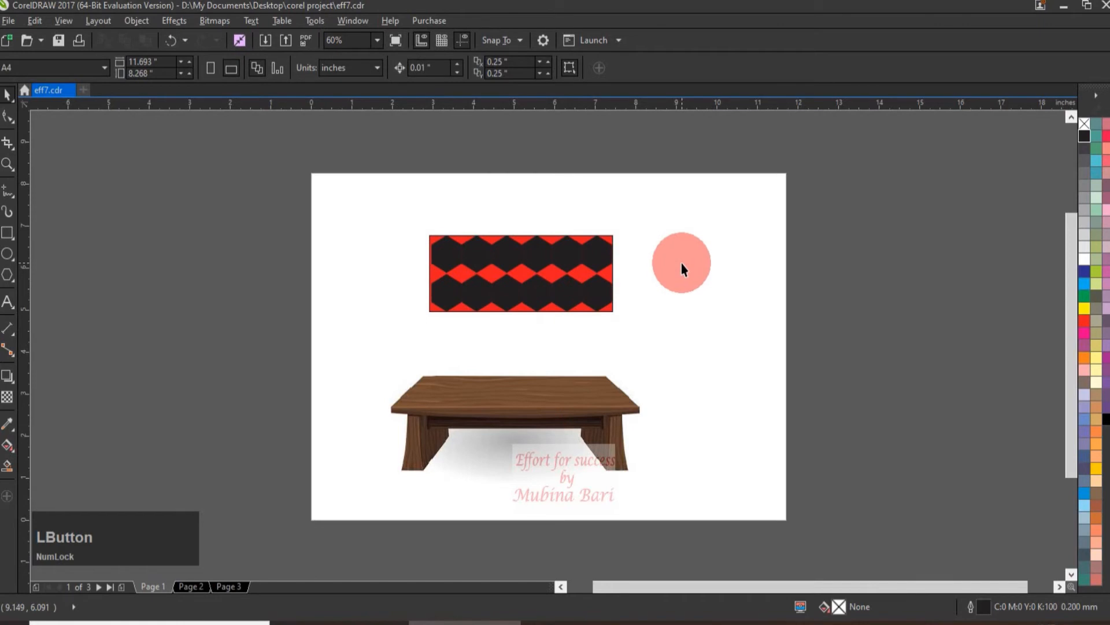
Group the red rectangle with all its hexagons and move the group down over the tabletop
left_click_drag(395, 212, 685, 334)
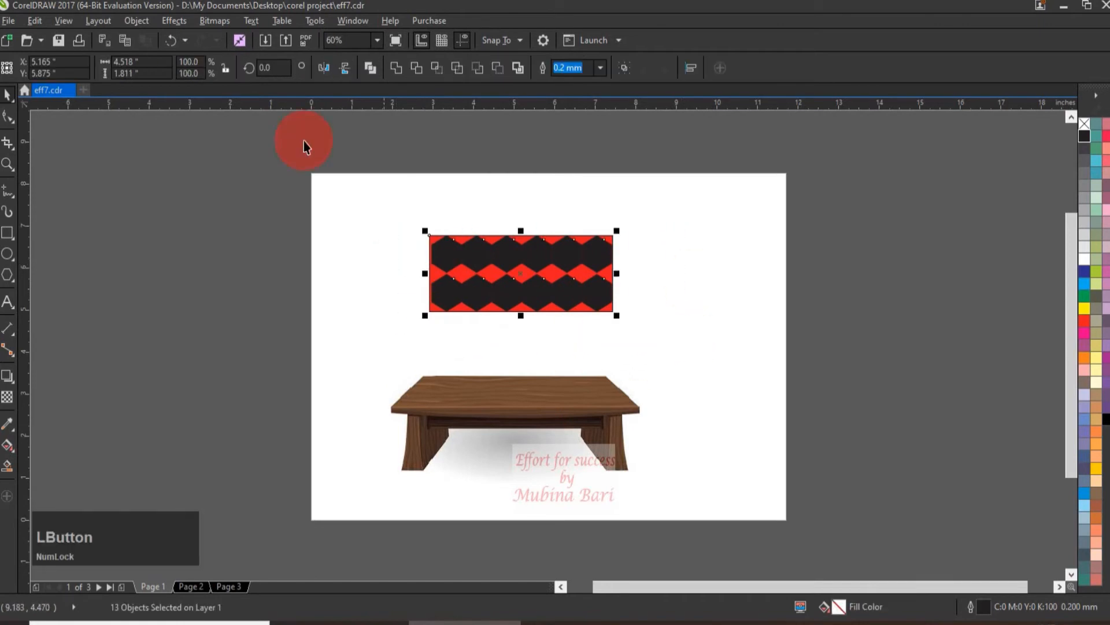
left_click(625, 68)
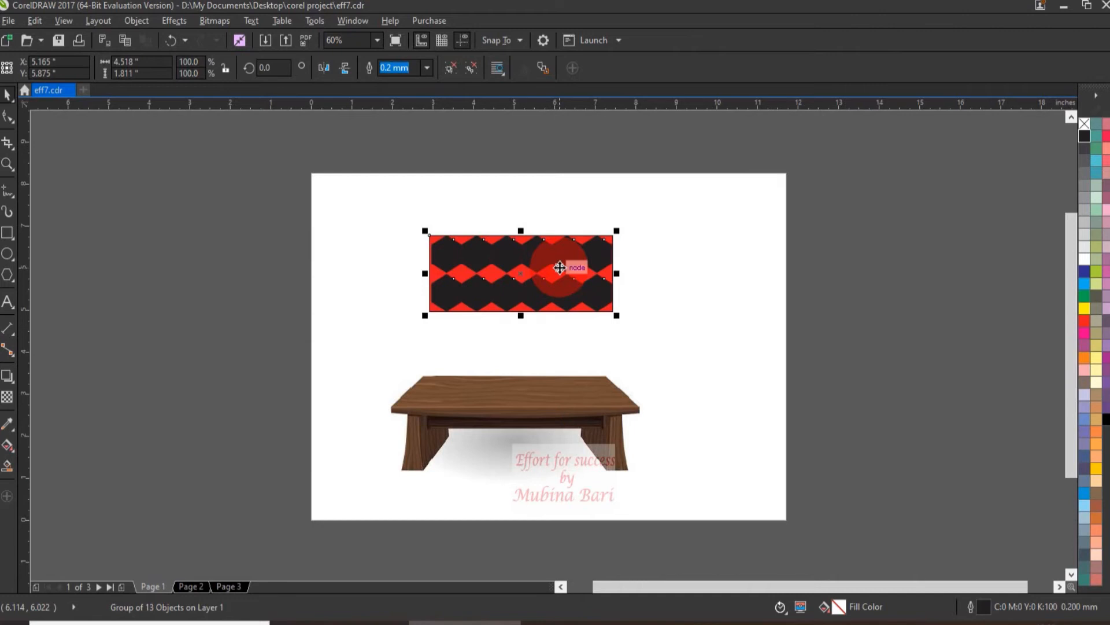
left_click_drag(560, 267, 554, 369)
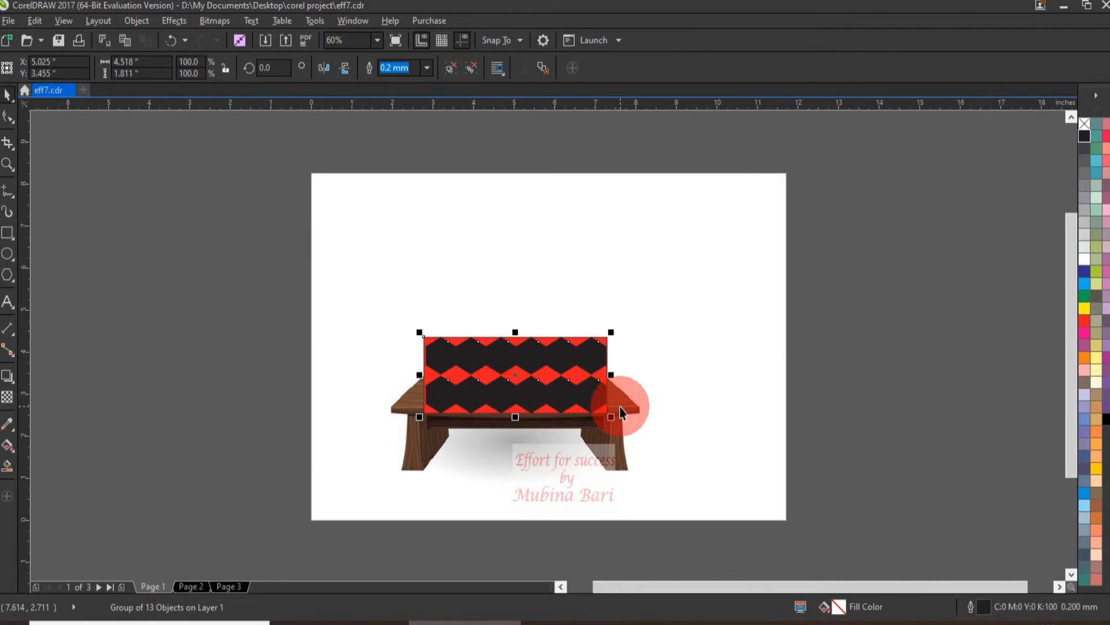
Add perspective to the patterned group and pull its two lower corners out to the tabletop's front corners
left_click(174, 20)
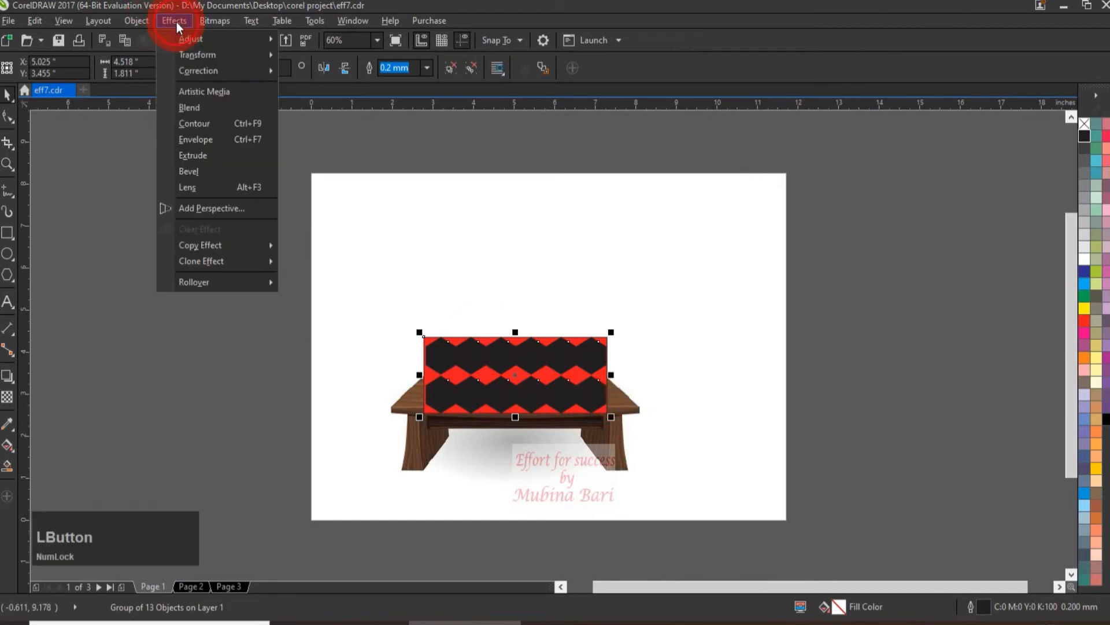
left_click(191, 210)
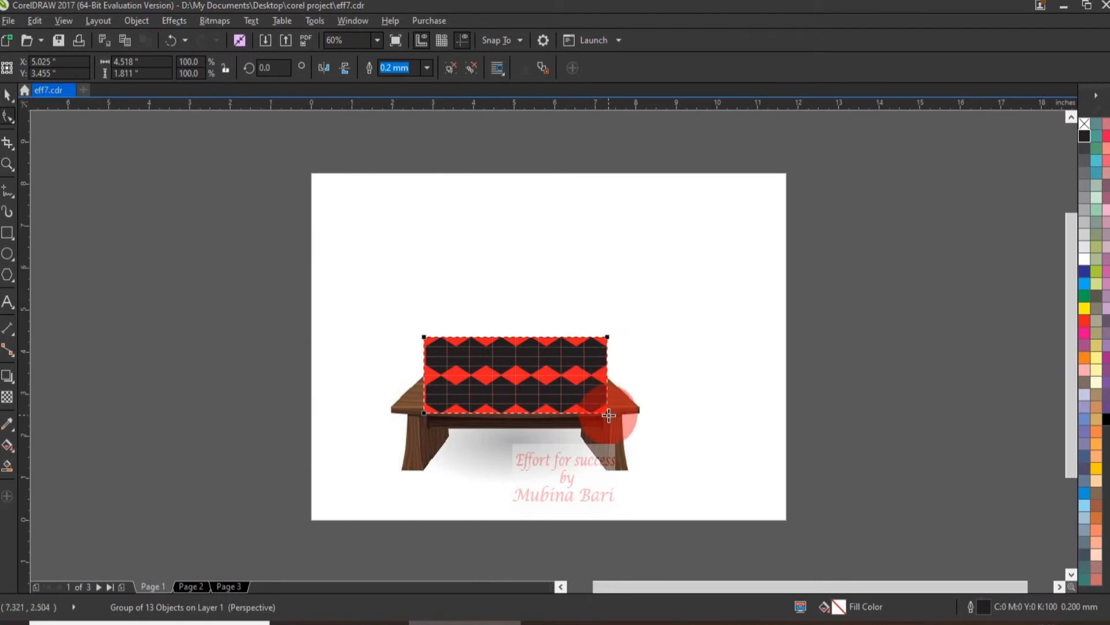
left_click_drag(609, 411, 635, 408)
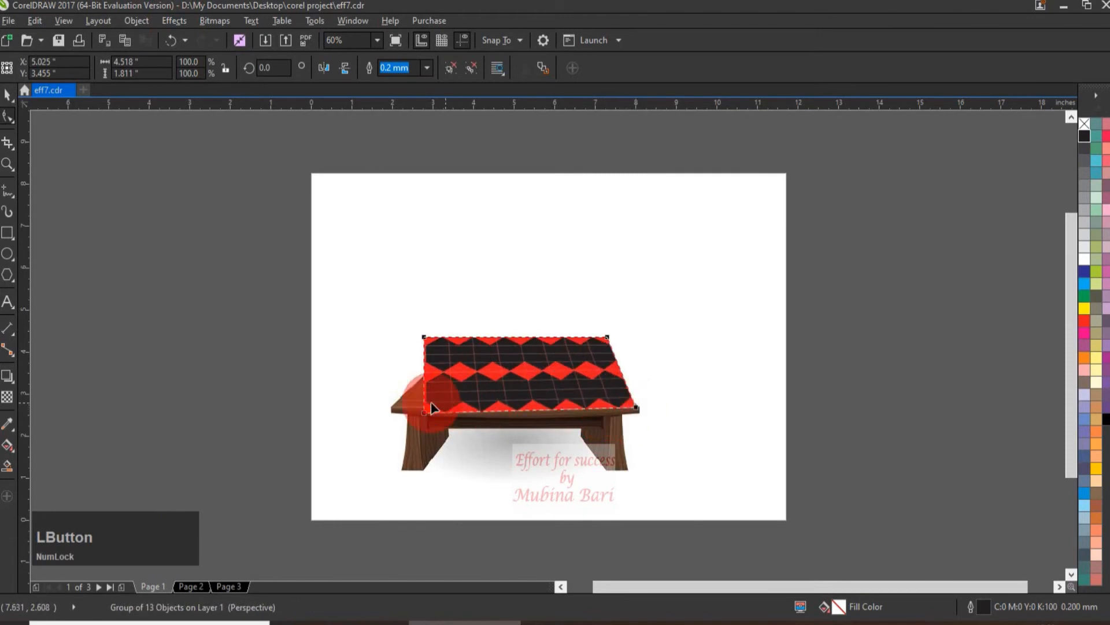
left_click_drag(424, 413, 391, 409)
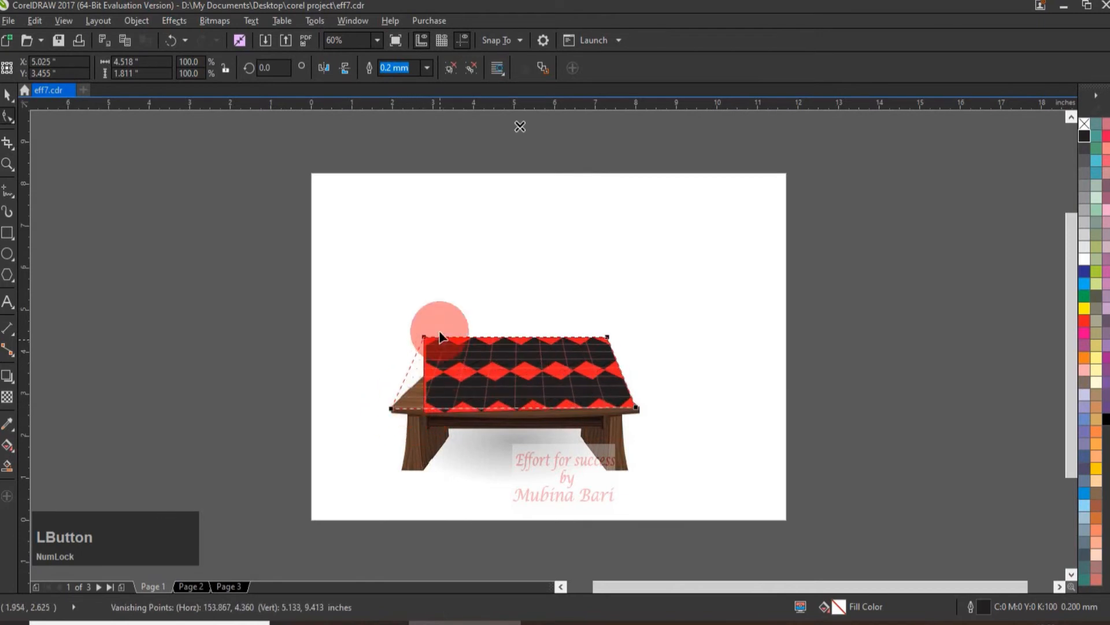
Lower the patterned group's two upper perspective corners onto the tabletop's back corners and deselect the group
left_click_drag(422, 337, 422, 373)
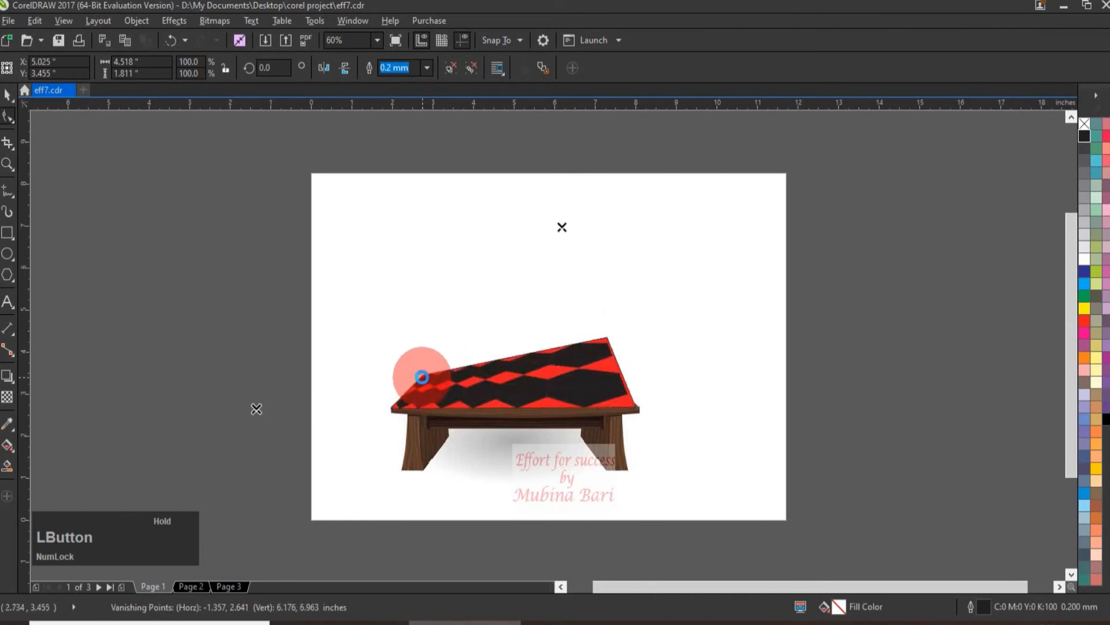
left_click(607, 337)
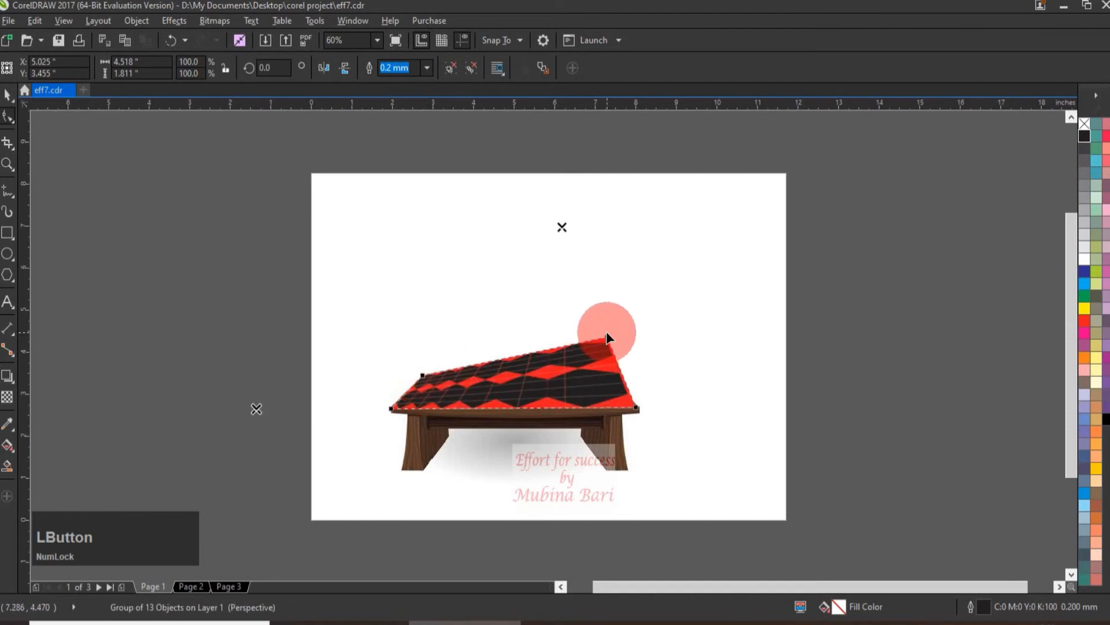
mouse_move(608, 336)
left_mouse_down()
mouse_move(624, 376)
mouse_move(607, 378)
left_mouse_up()
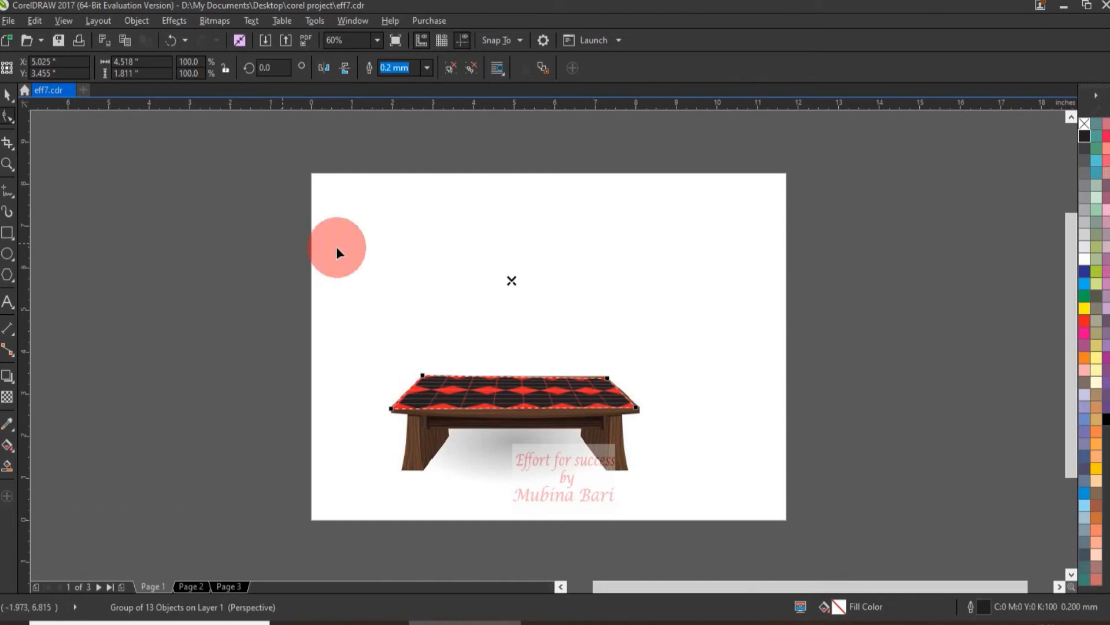
left_click(11, 121)
left_click(263, 294)
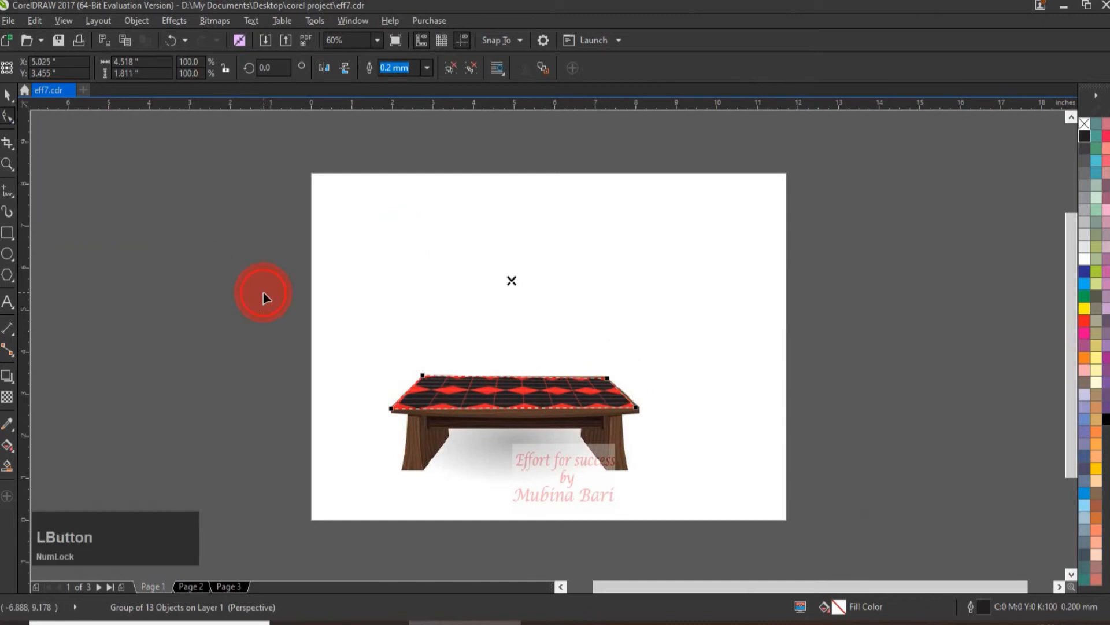
left_click(9, 99)
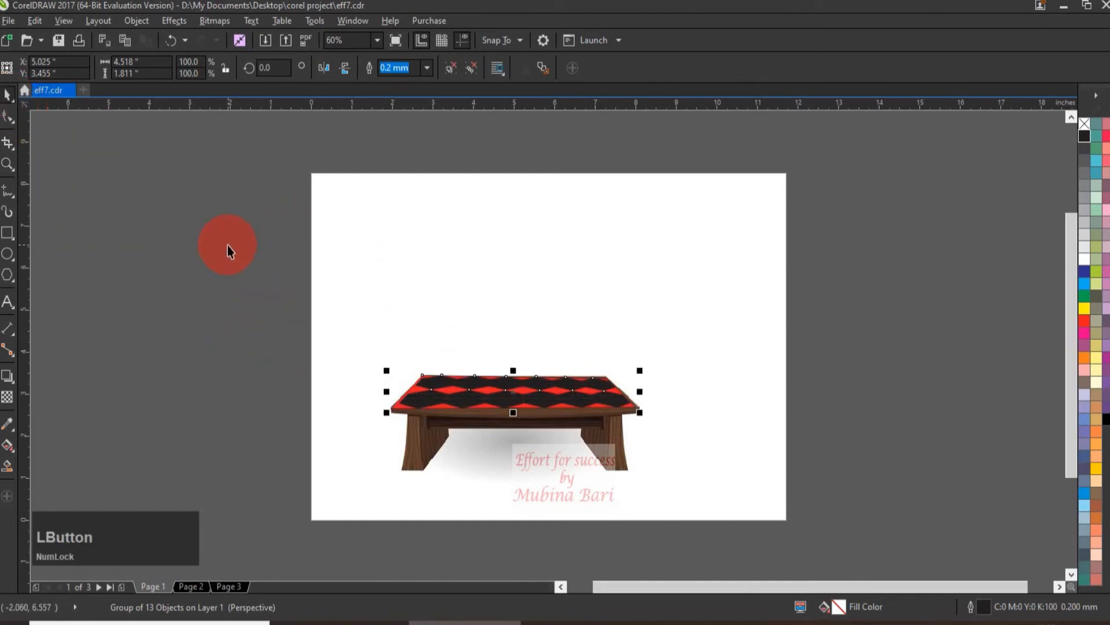
left_click(227, 245)
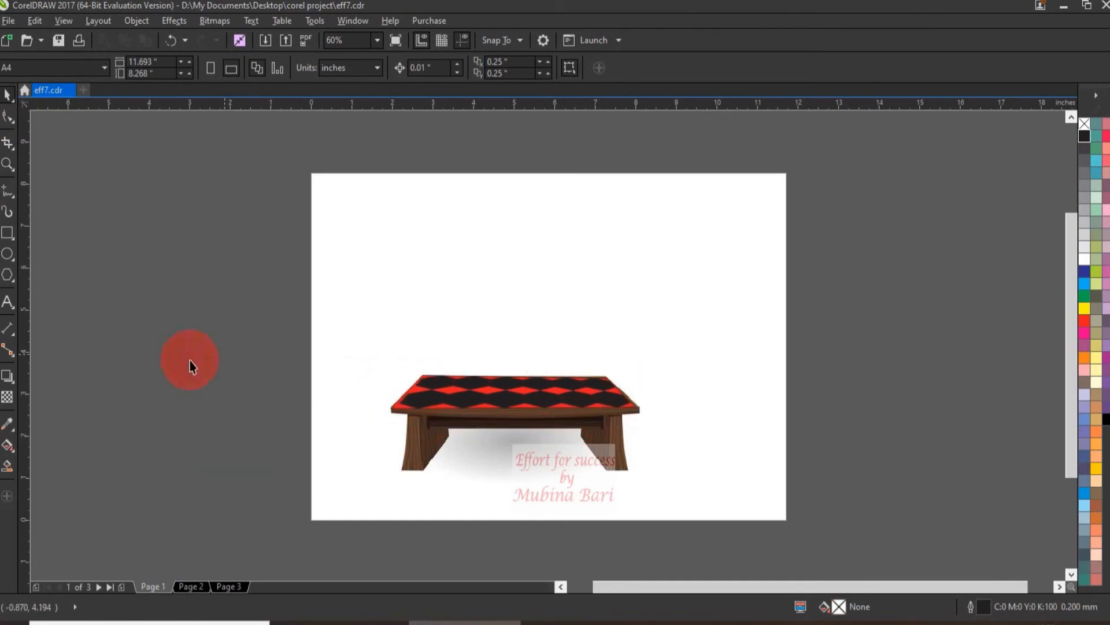
Draw a rectangle about 4.16 by 1.91 inches above the table and fill it orange
left_click(8, 232)
left_click_drag(468, 219, 638, 300)
left_click(1084, 357)
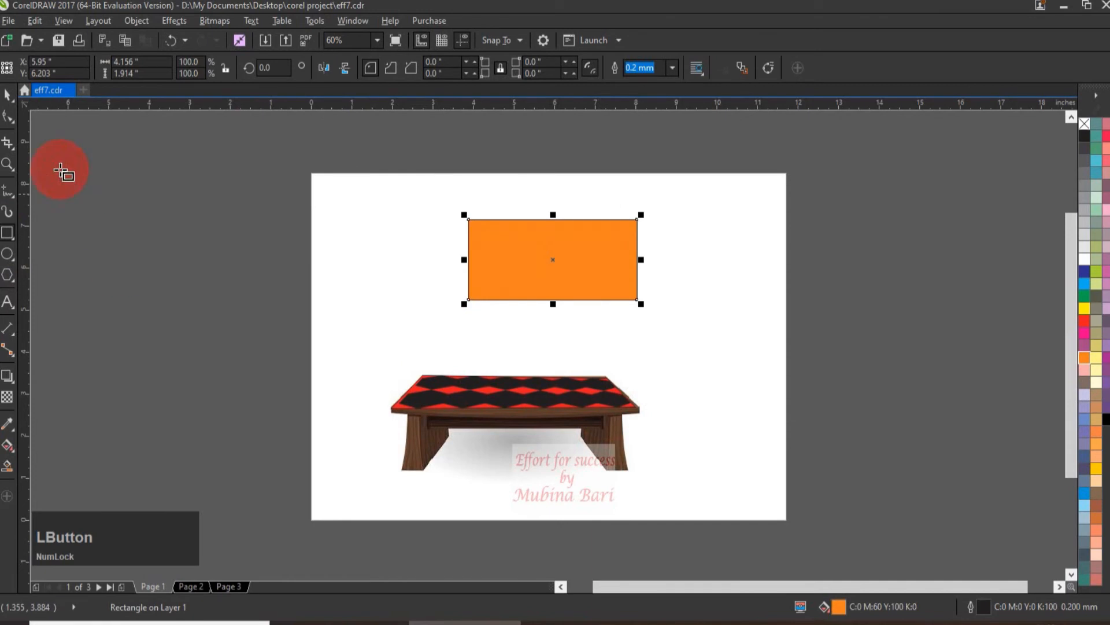
Add perspective to the orange rectangle, spreading its right corners apart and drawing its left corners together
left_click(165, 20)
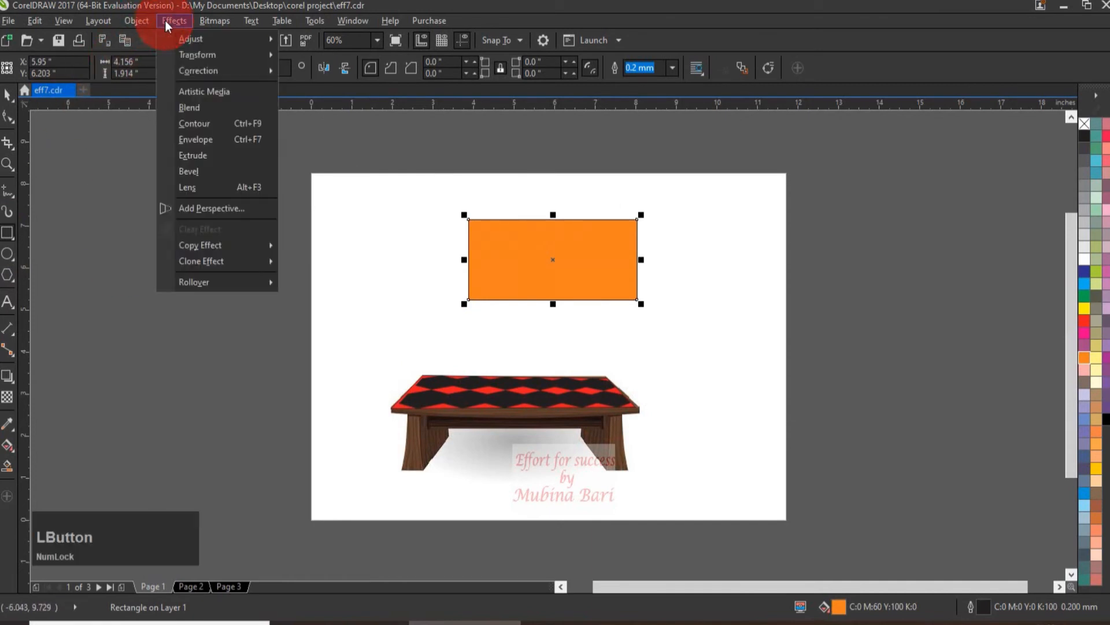
left_click(192, 206)
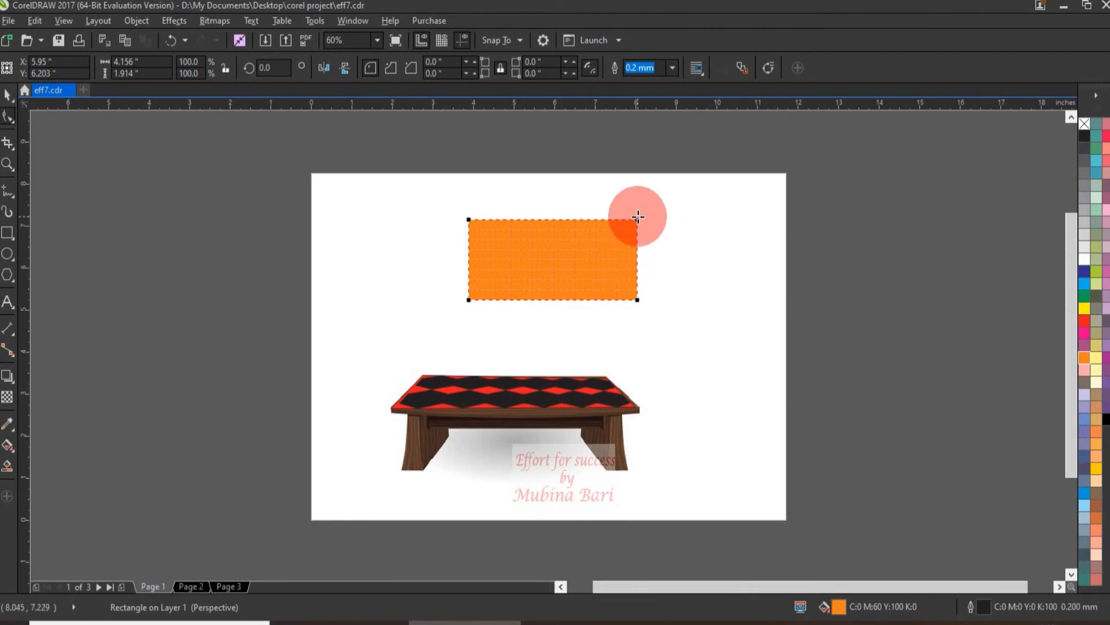
left_click_drag(638, 217, 697, 194)
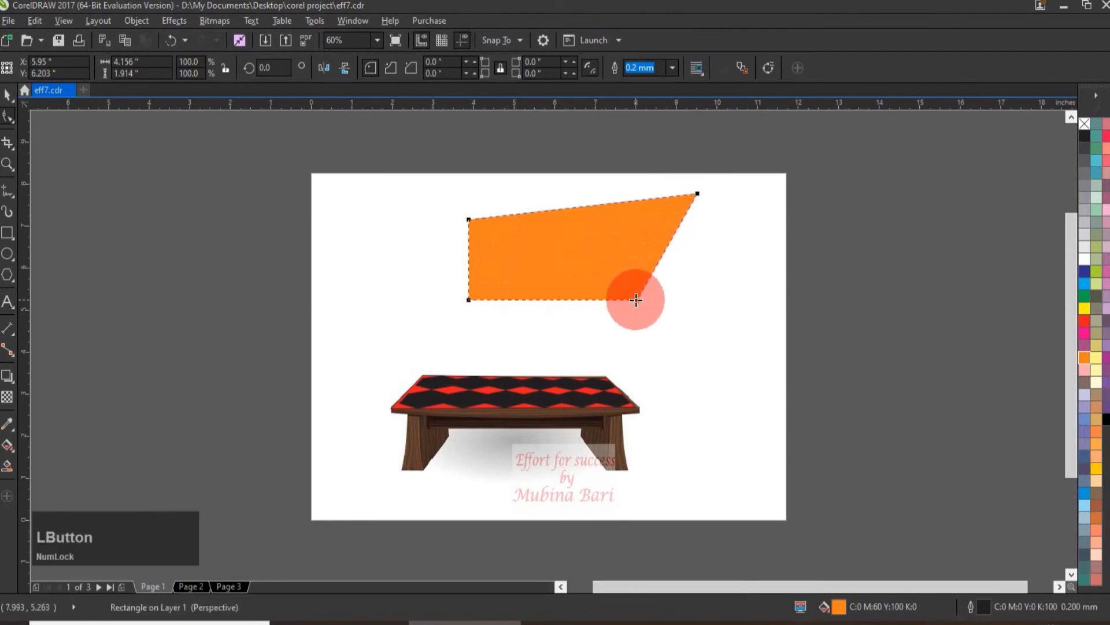
left_click_drag(636, 300, 662, 378)
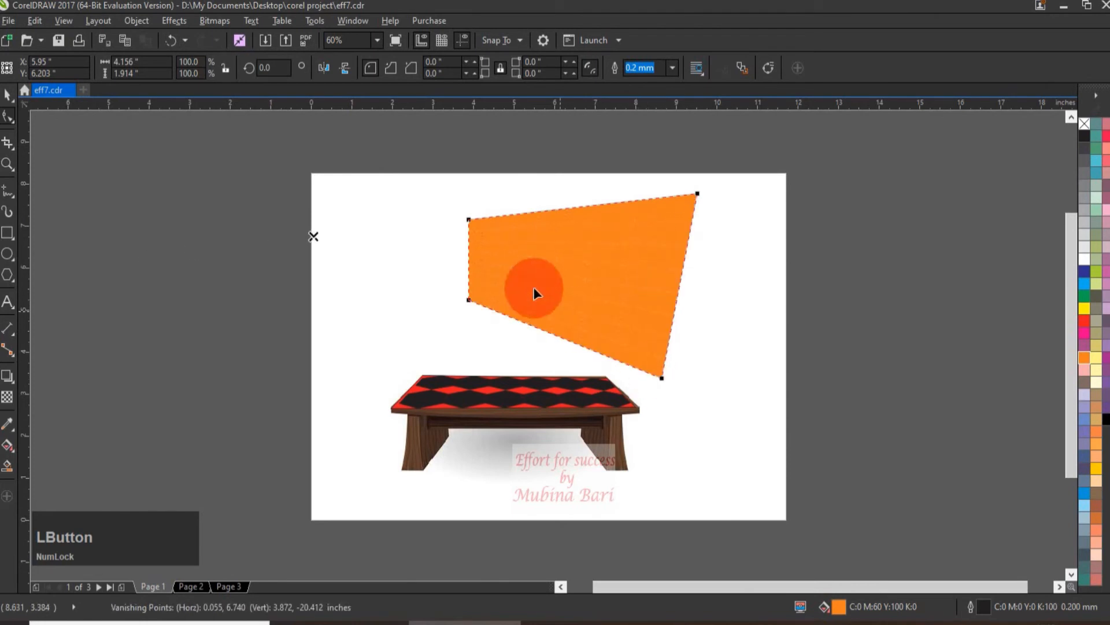
left_click_drag(469, 218, 476, 246)
left_click_drag(462, 303, 481, 287)
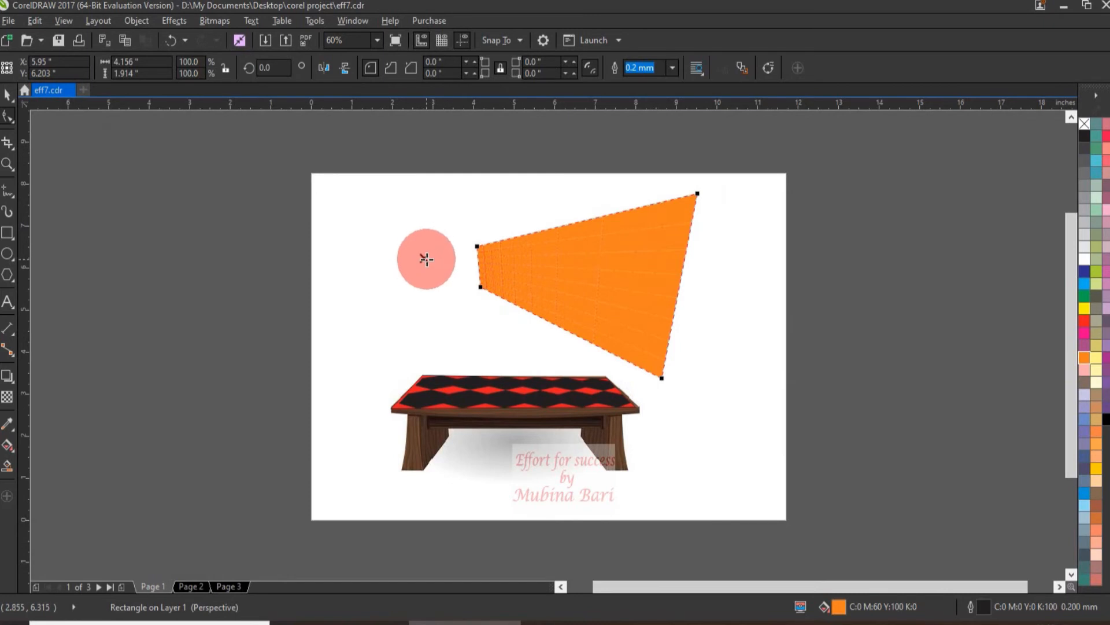
Reshape the orange rectangle's perspective by moving its vanishing point up, down and farther left, and deselect it
left_click_drag(424, 260, 436, 199)
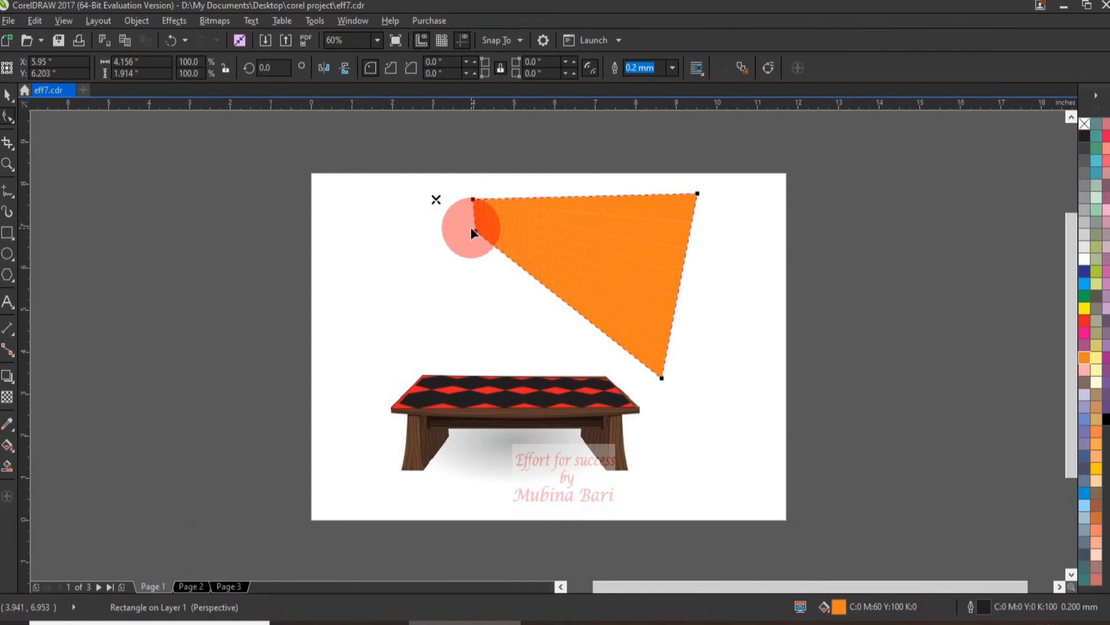
left_click_drag(437, 198, 416, 320)
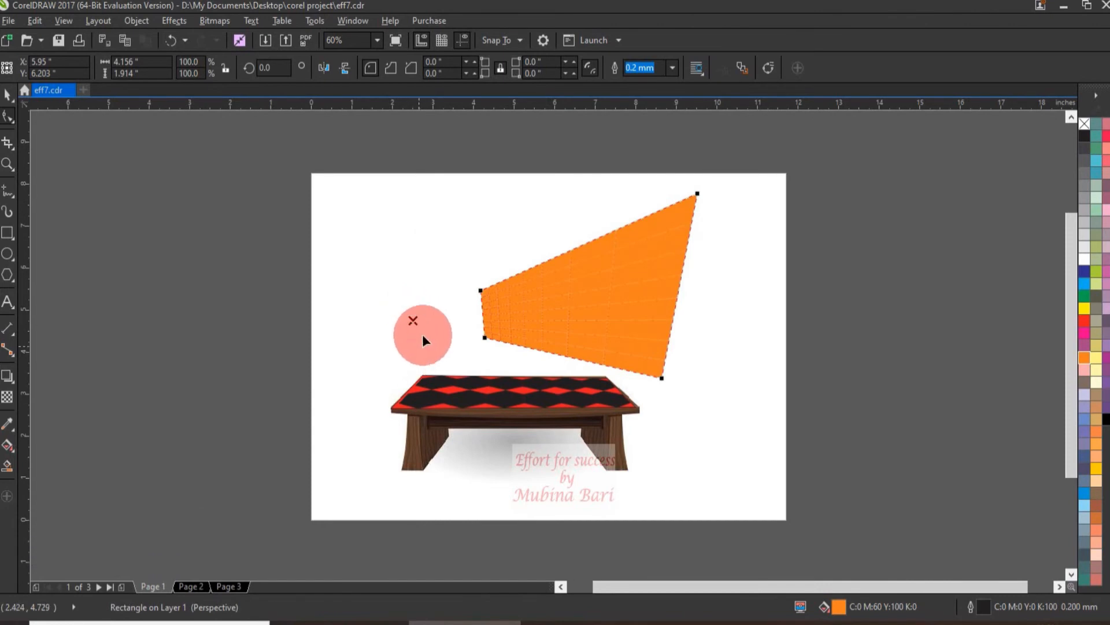
left_click_drag(412, 322, 384, 312)
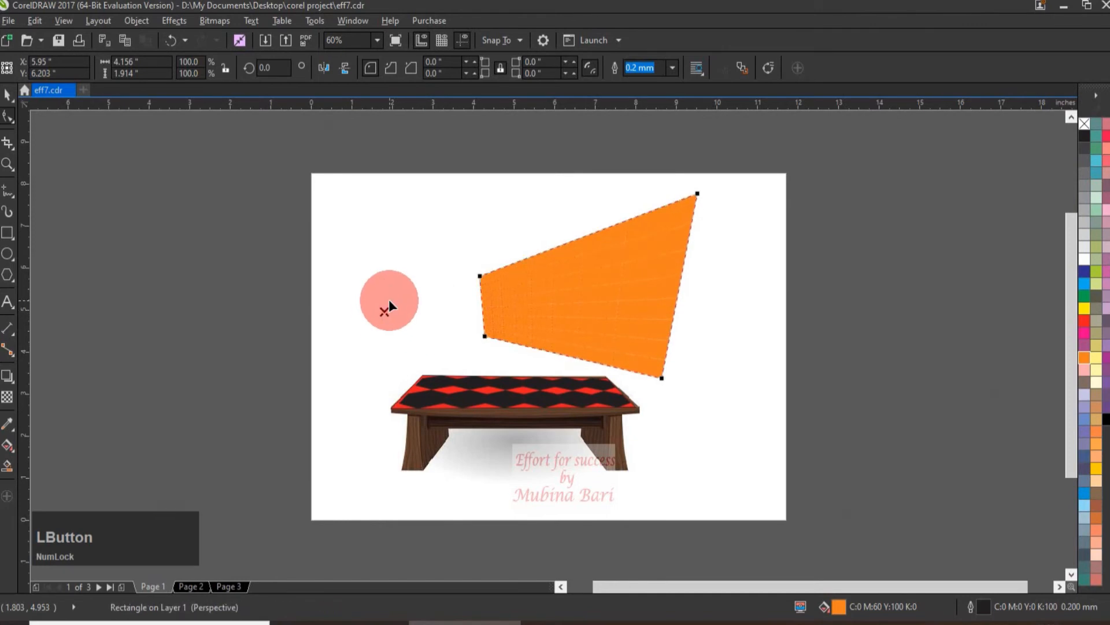
left_click(352, 172)
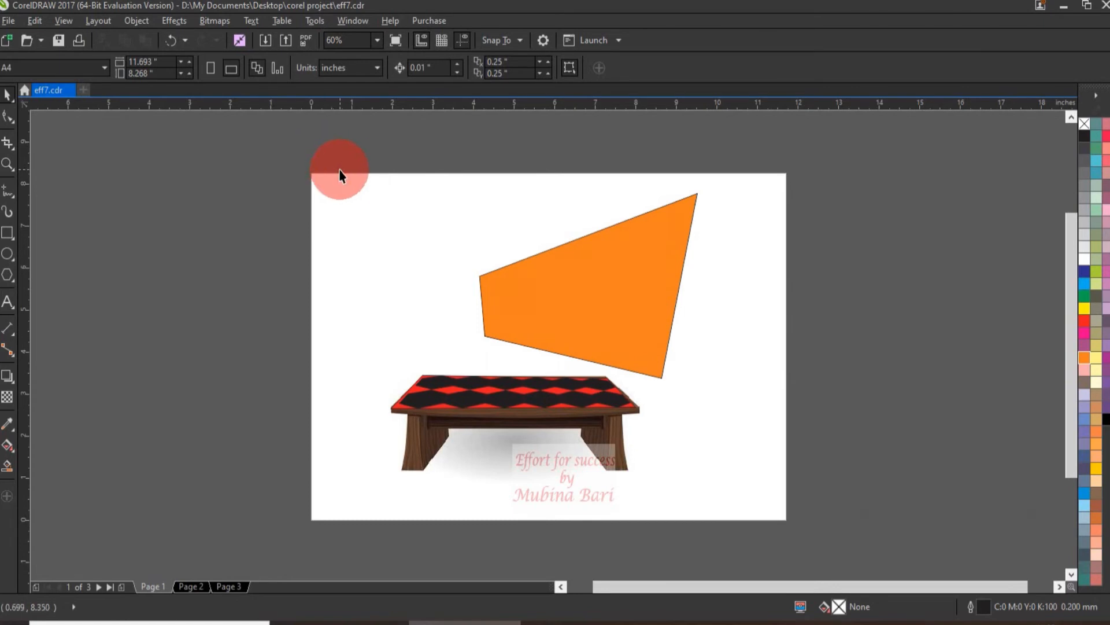
Clear the perspective effect from the orange rectangle
left_click(579, 332)
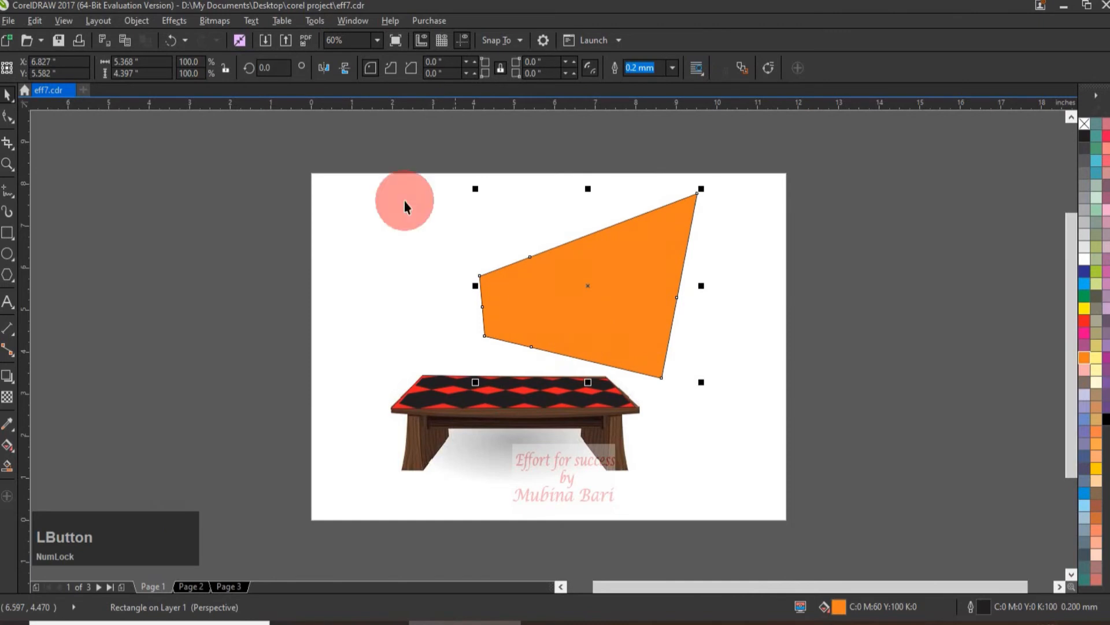
left_click(177, 22)
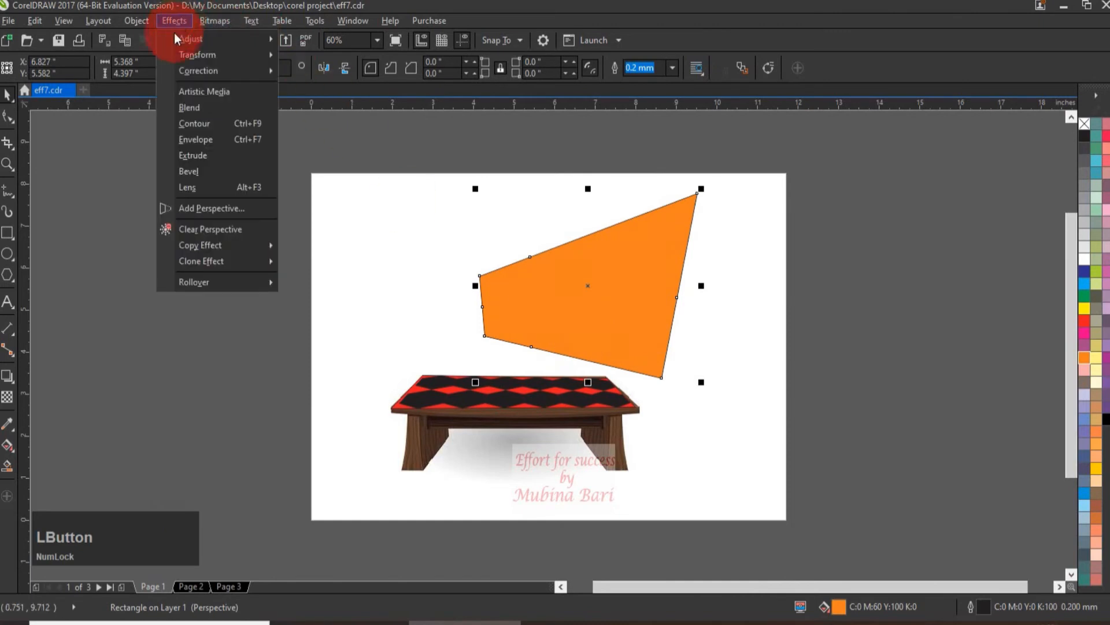
left_click(221, 230)
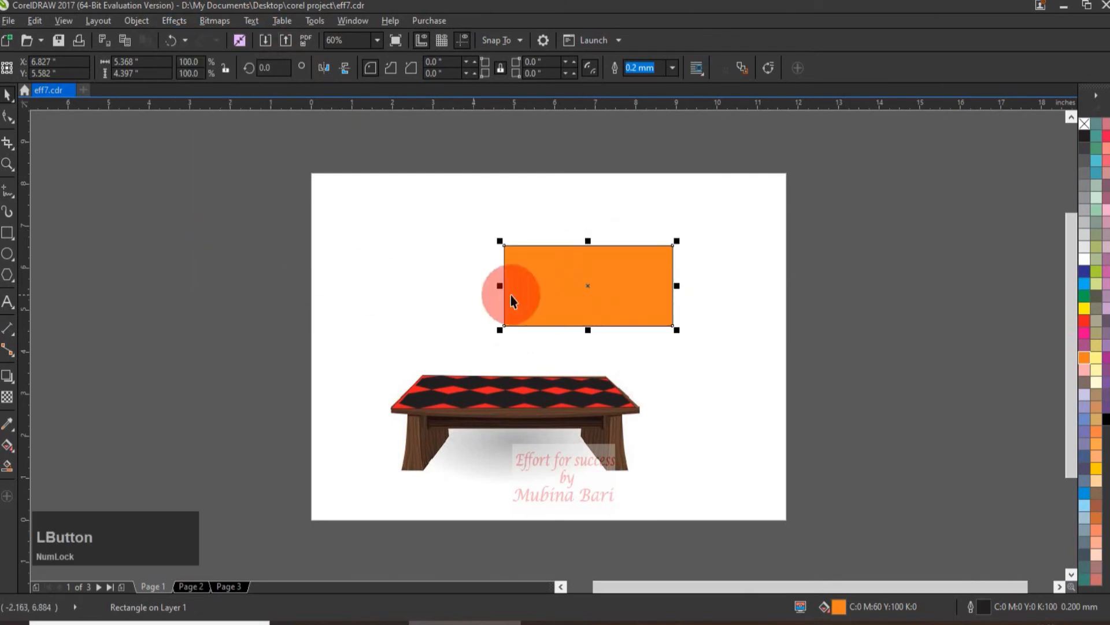
Deselect the orange rectangle and go to Page 2 with the purple cube
left_click(433, 283)
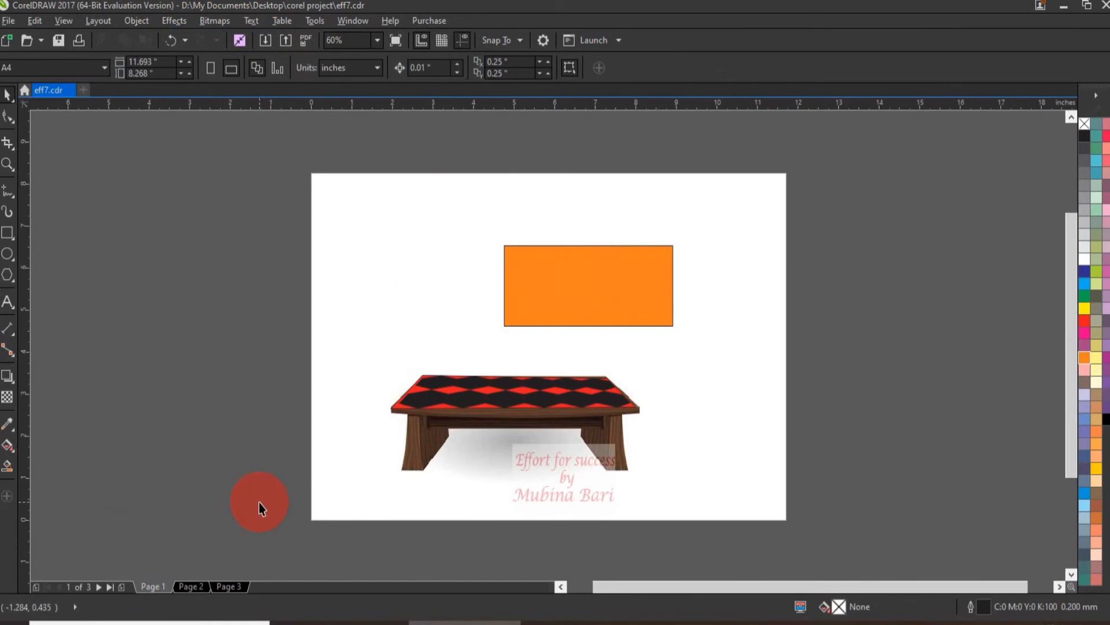
left_click(193, 587)
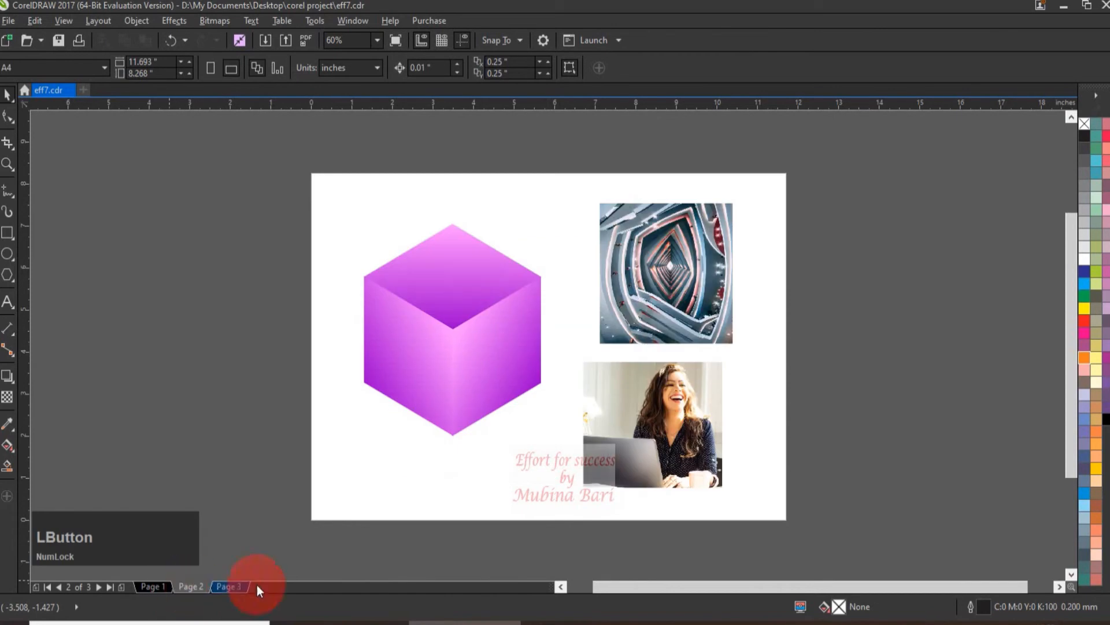
left_click(674, 401)
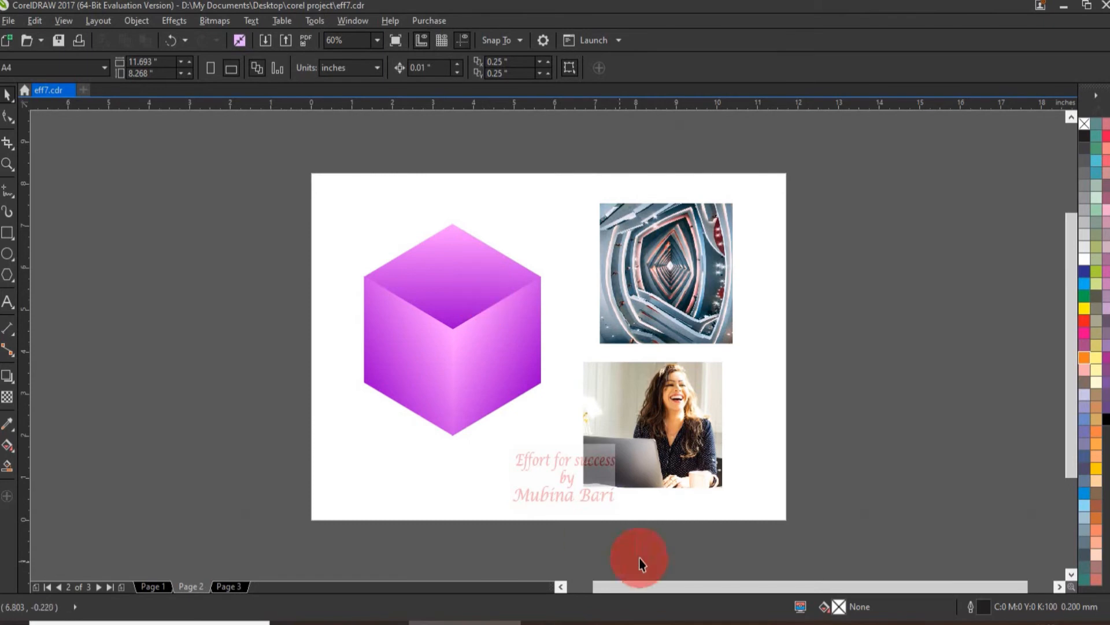
Check whether Add Perspective is available for the photo of the laughing woman
left_click(688, 454)
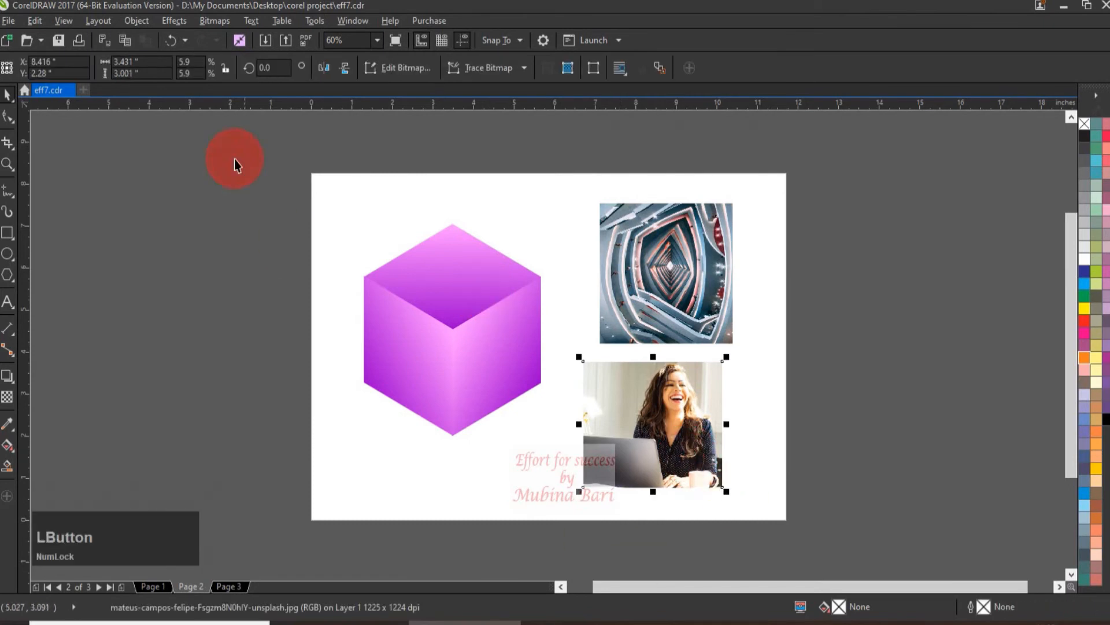
left_click(165, 22)
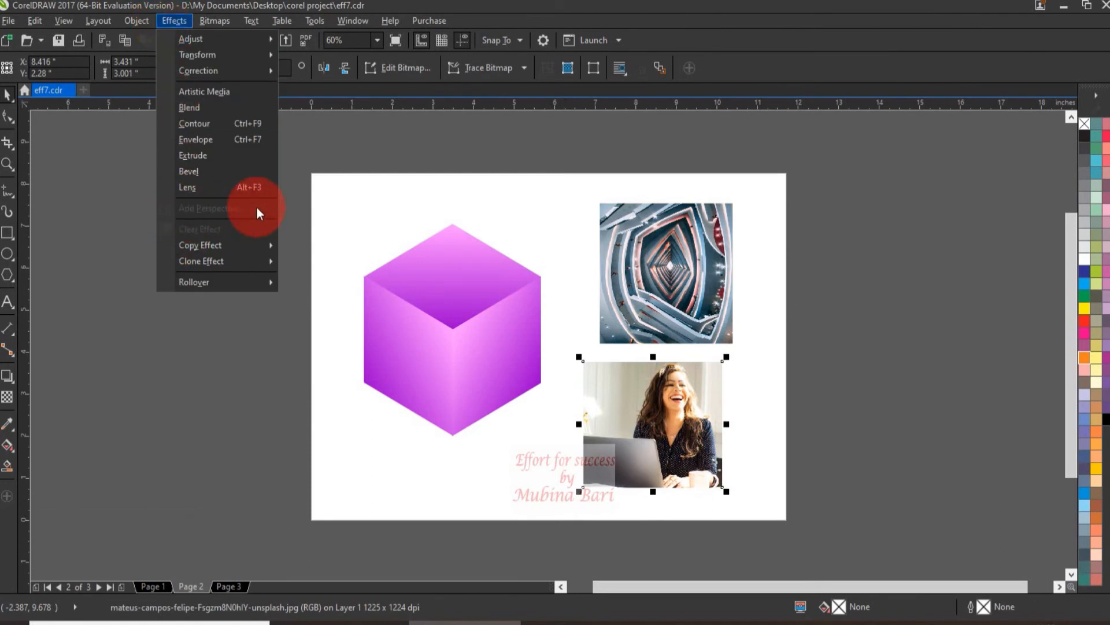
left_click(663, 416)
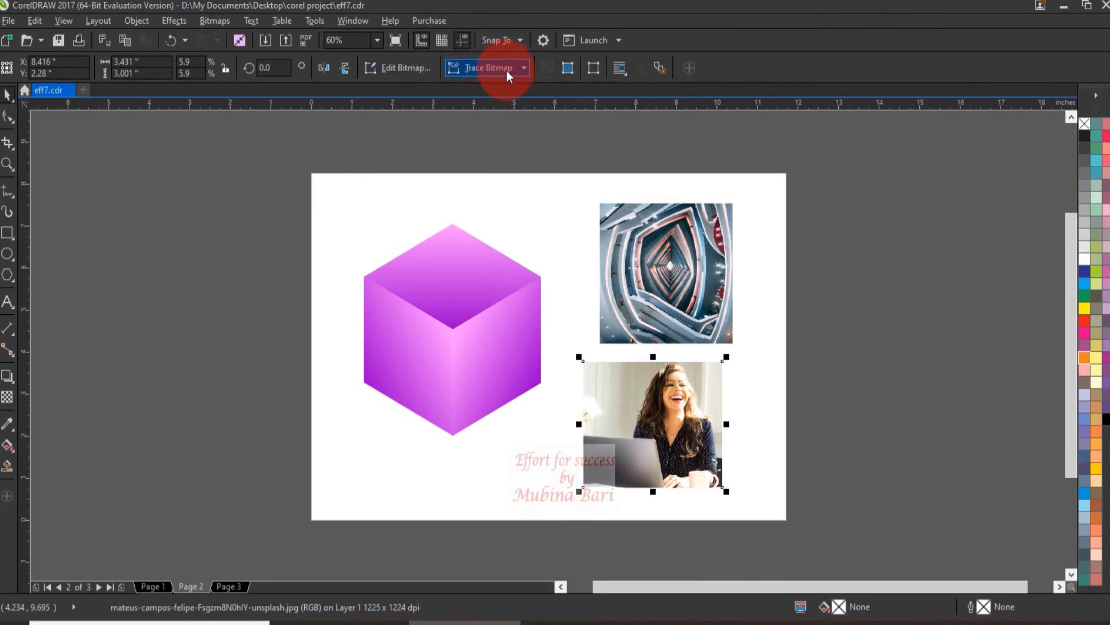
Trace the woman's photo with the High Quality Image outline trace, reducing the bitmap size
left_click(526, 68)
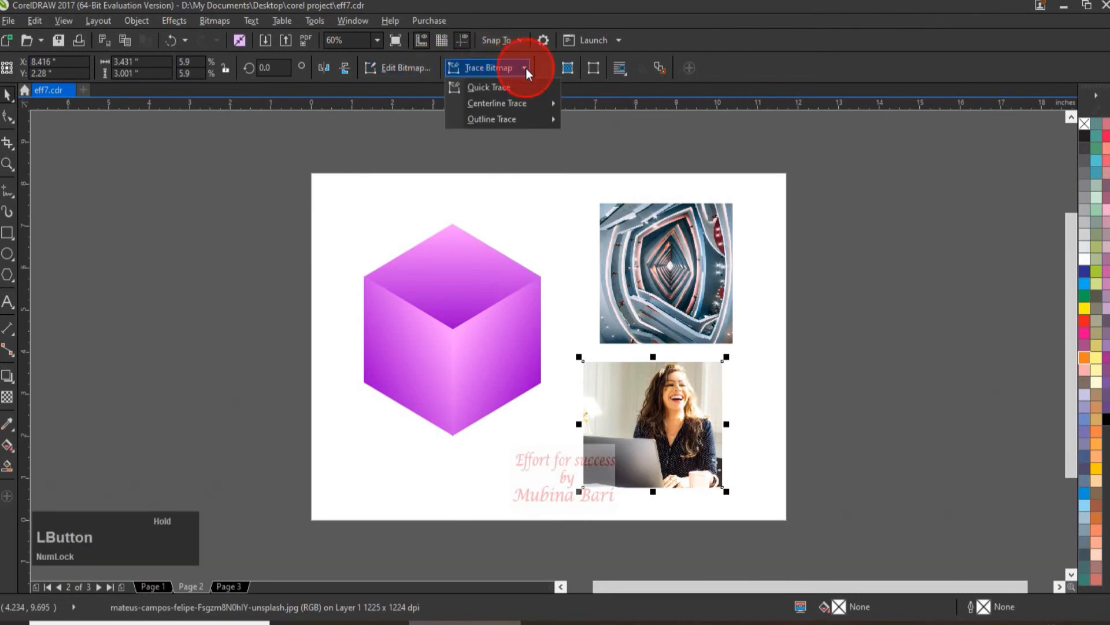
mouse_move(525, 110)
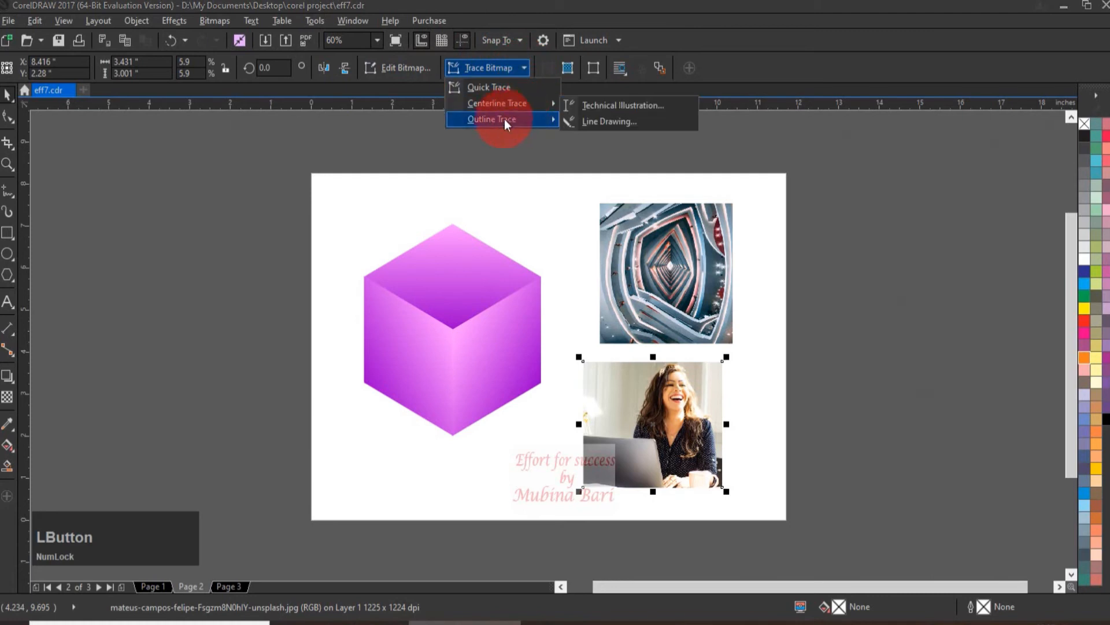
mouse_move(467, 118)
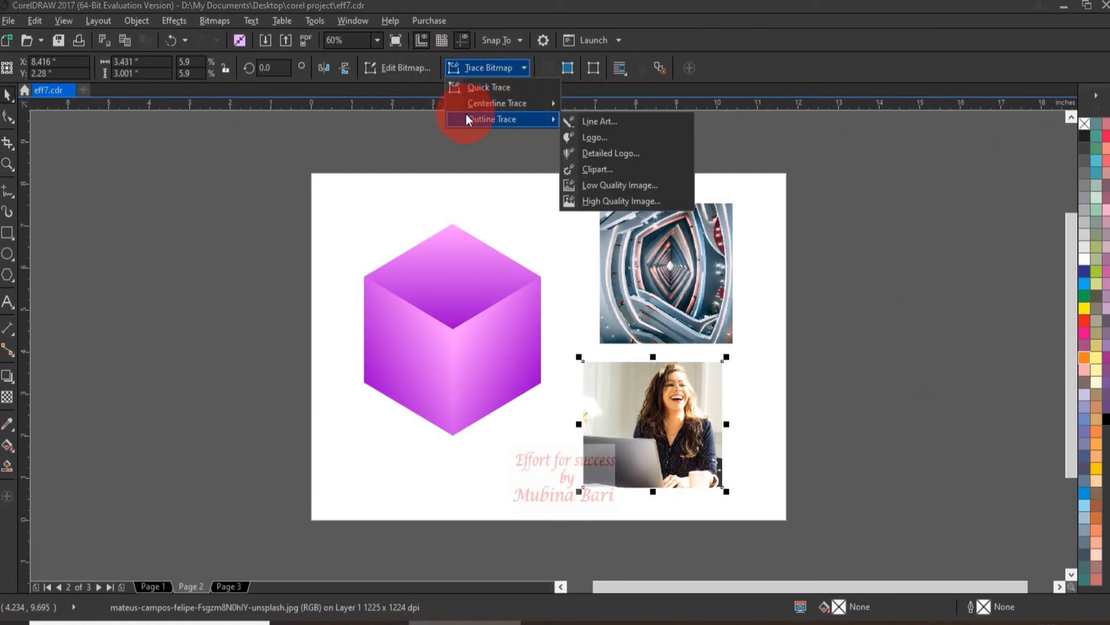
left_click(615, 200)
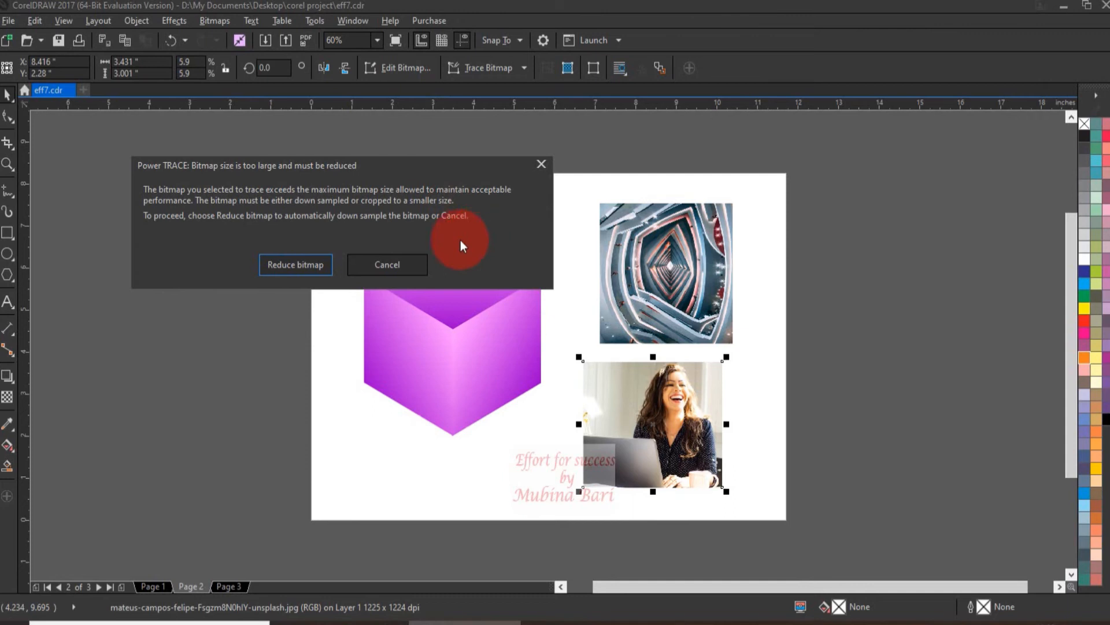
left_click(291, 263)
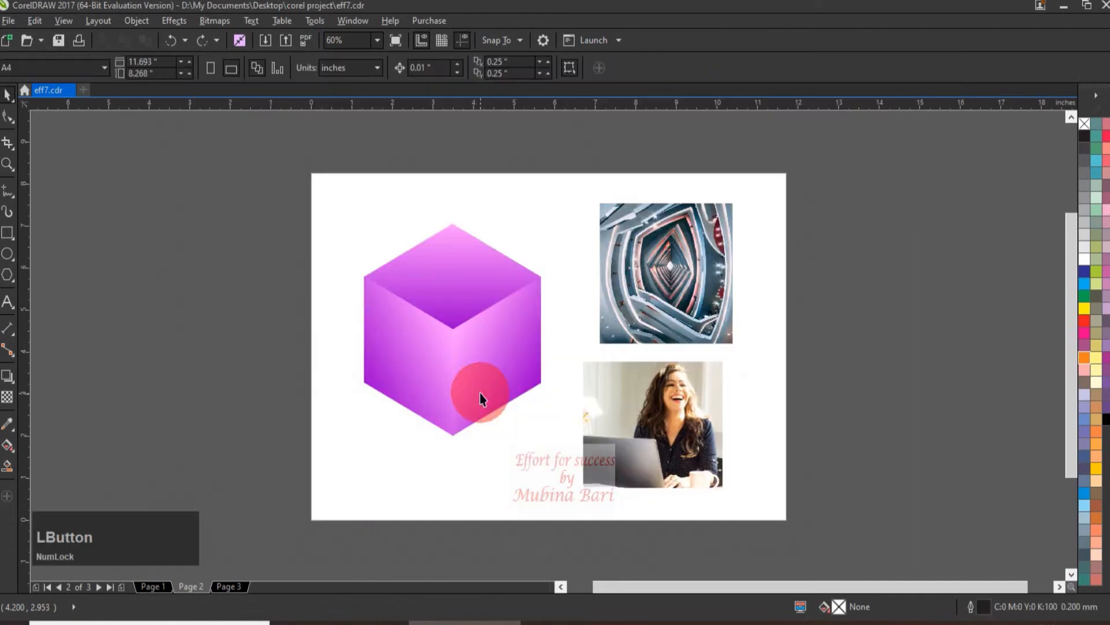
Scale the purple cube down to about 3.95 by 4.56 inches and move it up near the page's upper edge
left_click(482, 386)
left_click_drag(546, 439, 527, 415)
left_click_drag(490, 357, 495, 321)
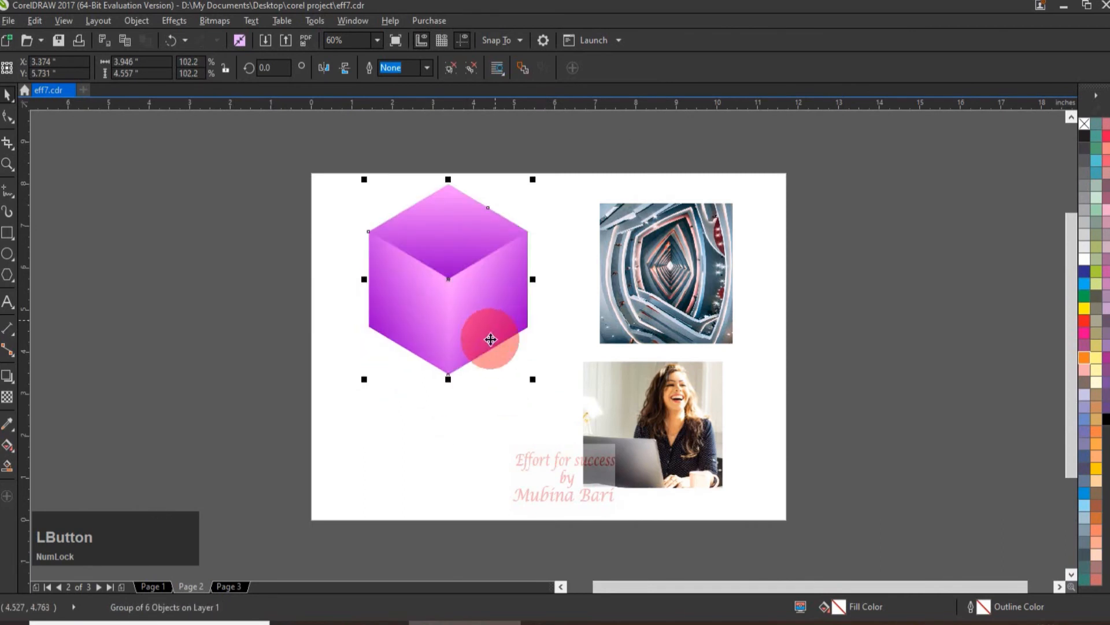
Separate the traced picture from the original photo, placing it below the cube
left_click(681, 433)
left_click_drag(655, 422, 440, 437)
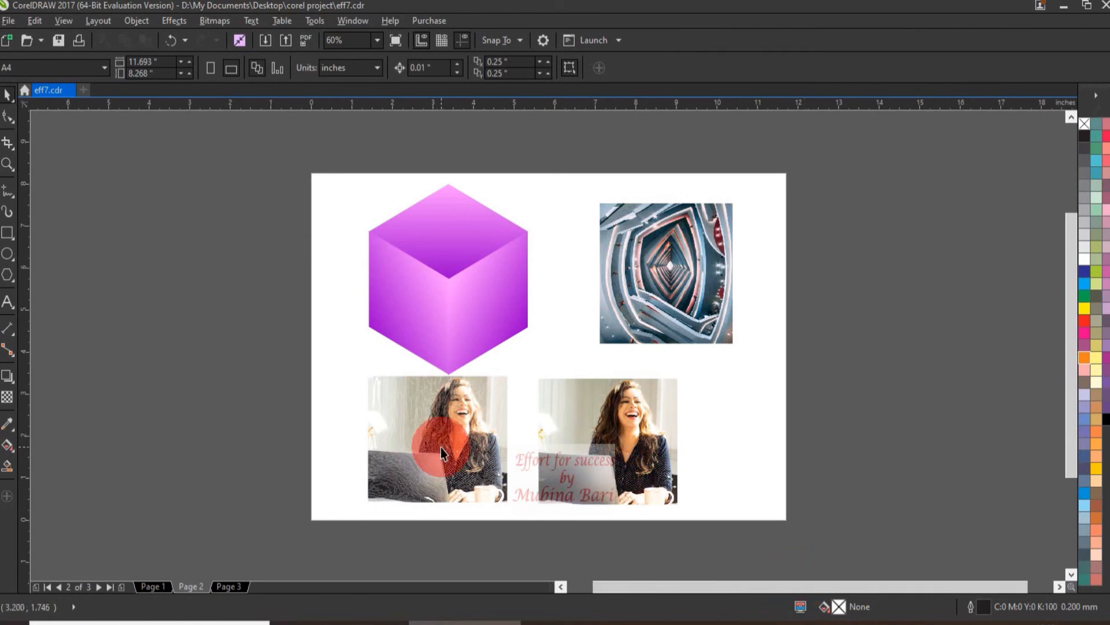
Ungroup the traced picture and pull one of its small laptop shapes out into the empty space beside it
left_click(441, 447)
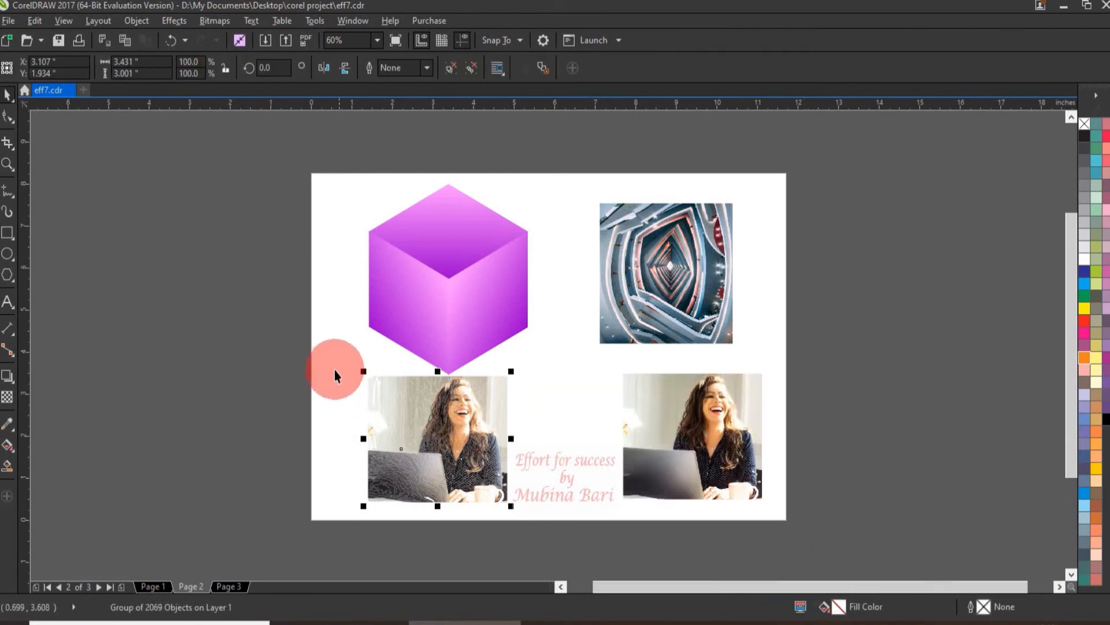
left_click(453, 66)
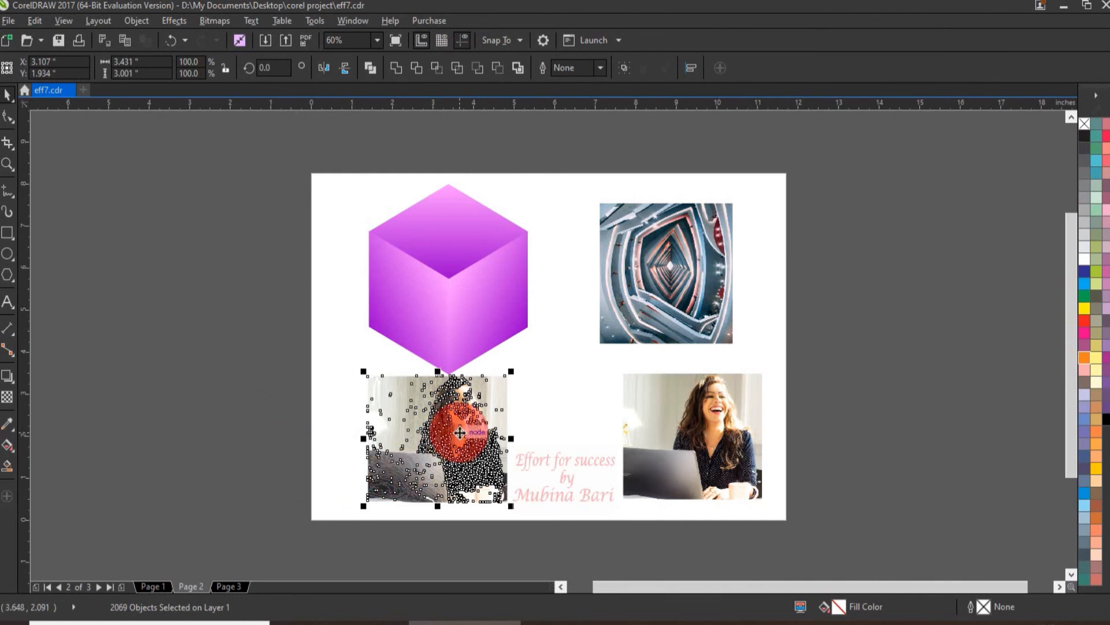
left_click(252, 399)
left_click(438, 481)
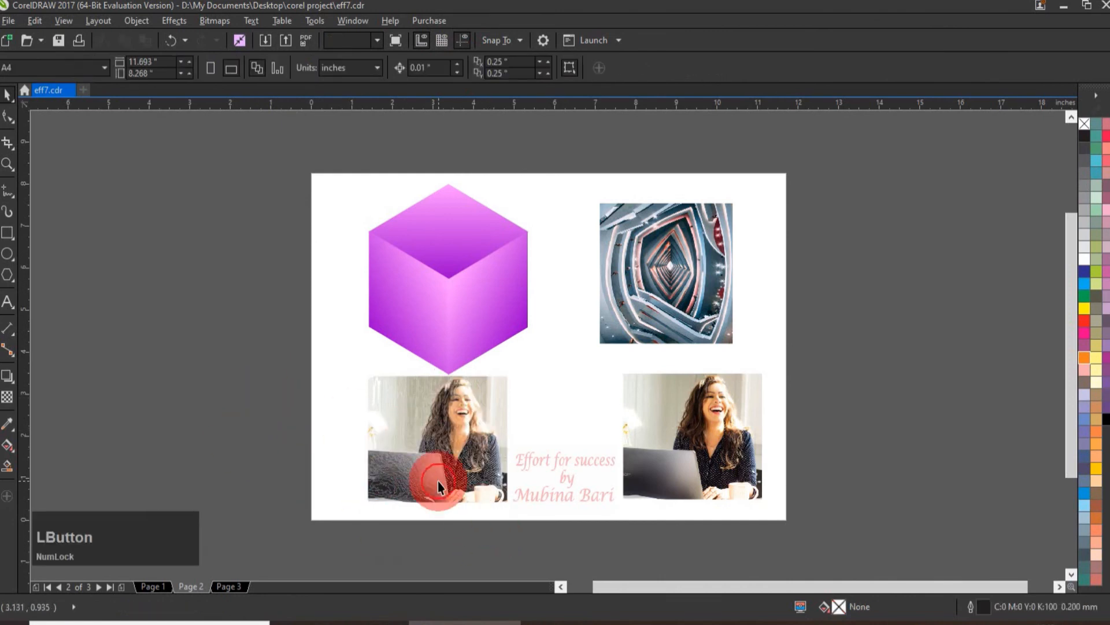
mouse_move(439, 481)
left_mouse_down()
mouse_move(557, 463)
mouse_move(540, 448)
mouse_move(577, 482)
left_mouse_up()
left_click(521, 445)
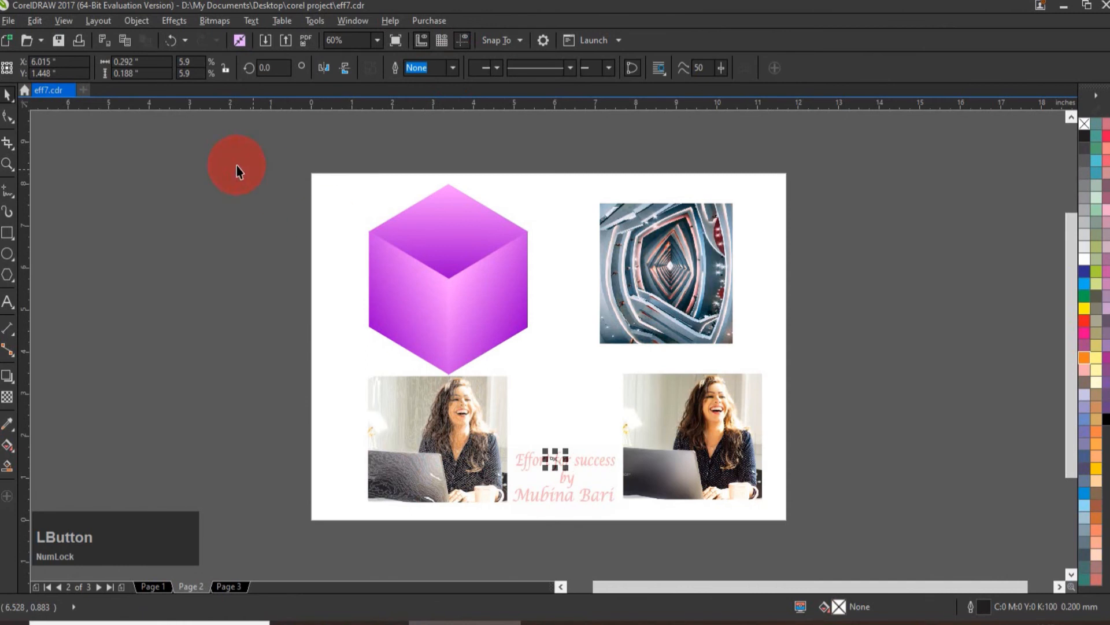
Inspect the traced picture and its detached shape up close, and undo the shape's move
left_click(8, 164)
left_click(514, 317)
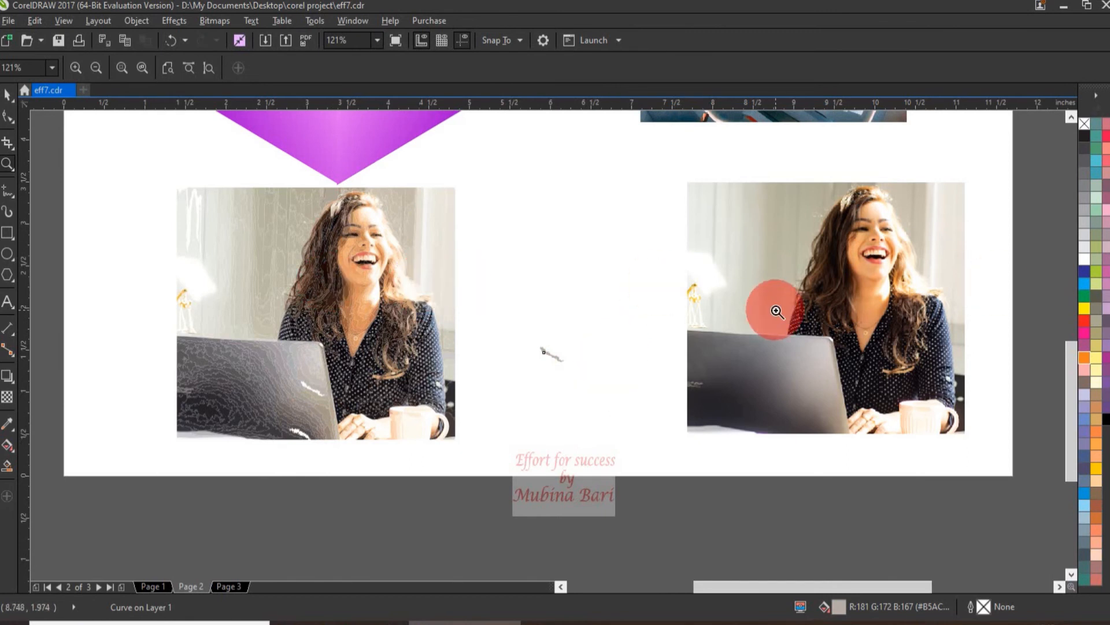
key("z")
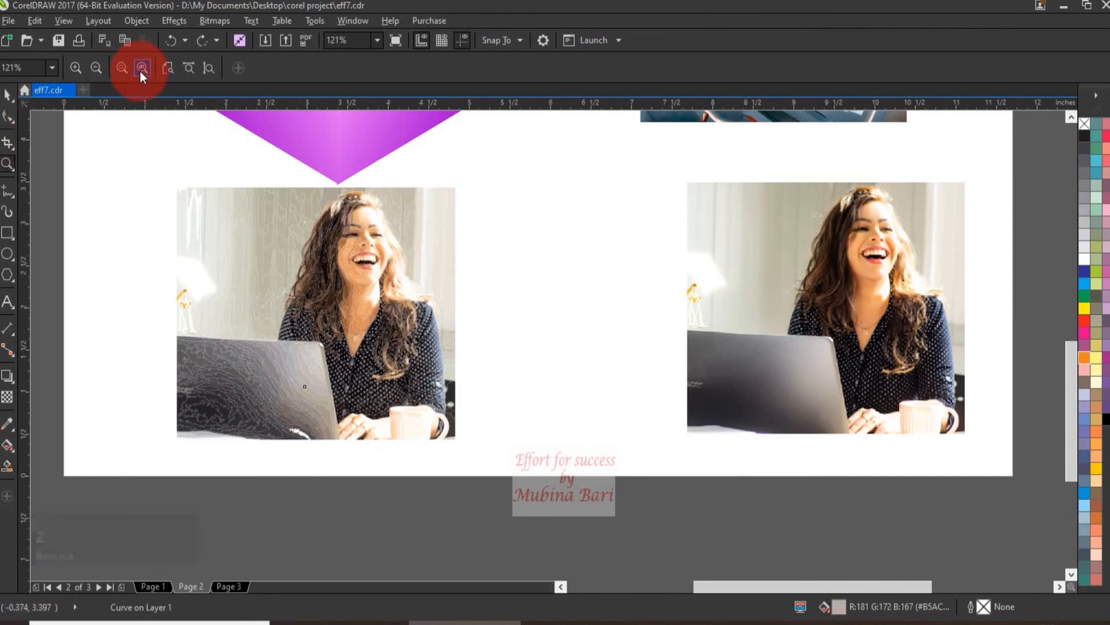
left_click(167, 68)
Select all the shapes of the traced picture and group them again
left_click(8, 94)
left_click_drag(342, 346, 571, 519)
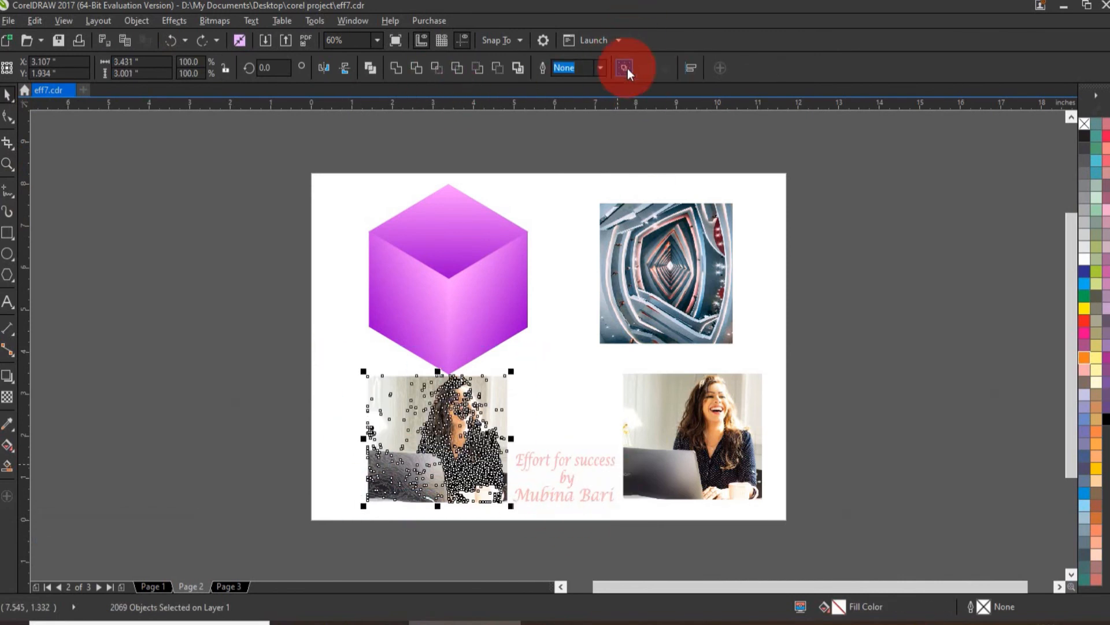
left_click(625, 68)
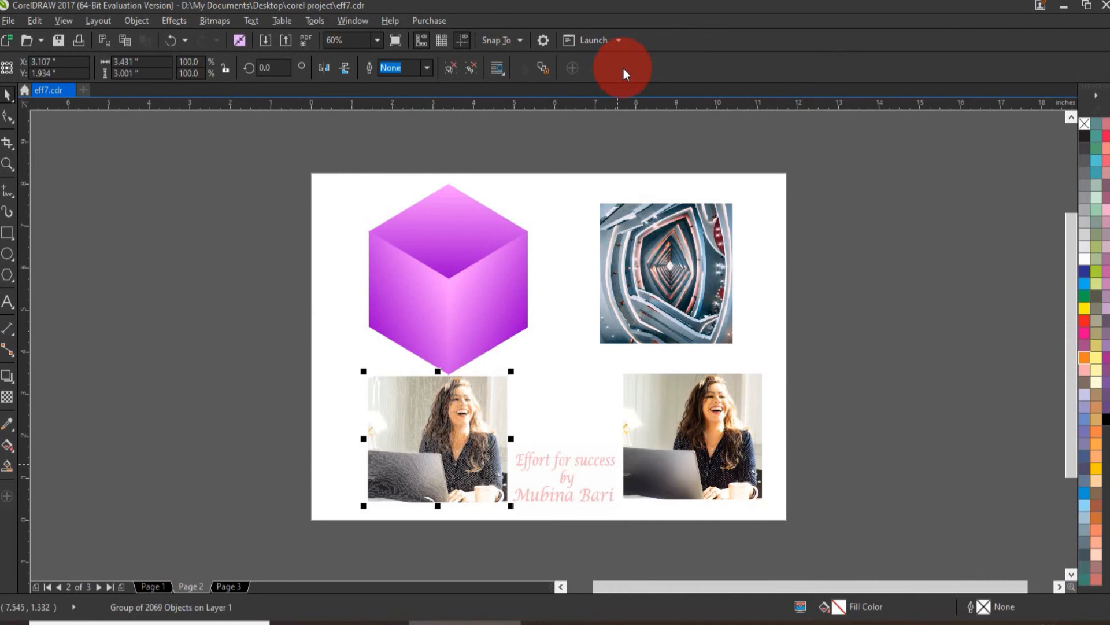
Move the traced picture over the cube's left face and scale it to about 2.87 by 2.51 inches
left_click(167, 22)
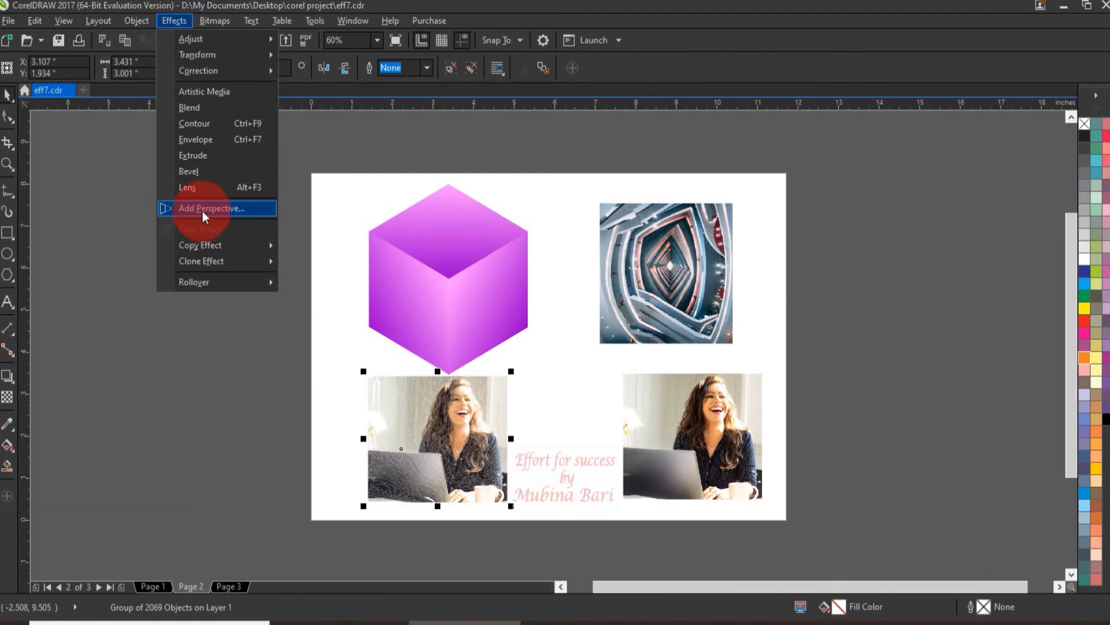
left_click_drag(436, 466, 375, 366)
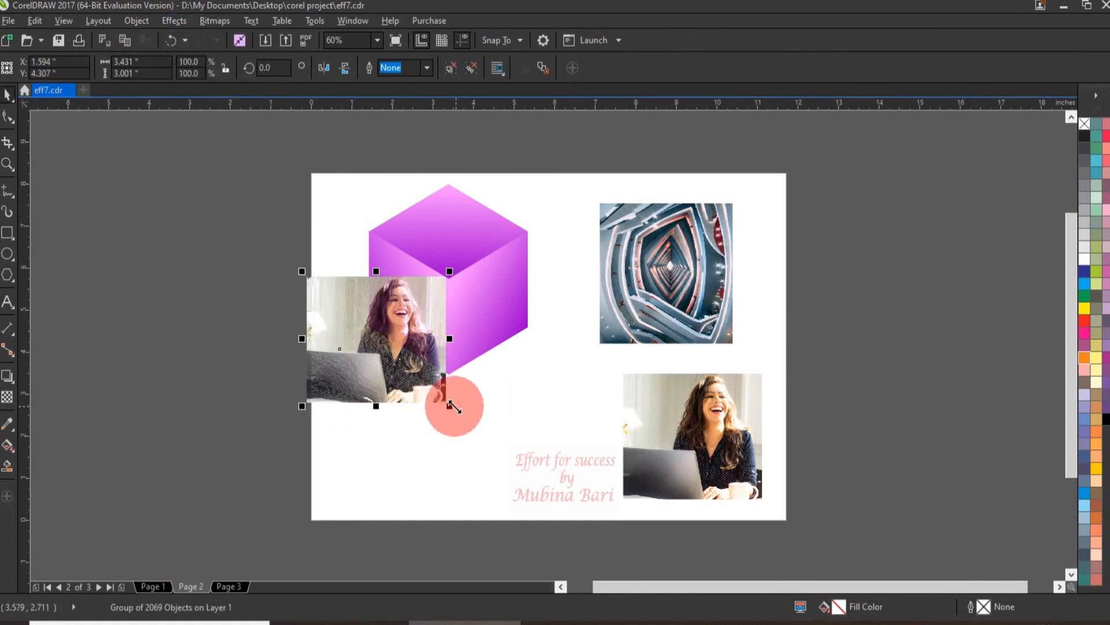
left_click_drag(449, 406, 427, 385)
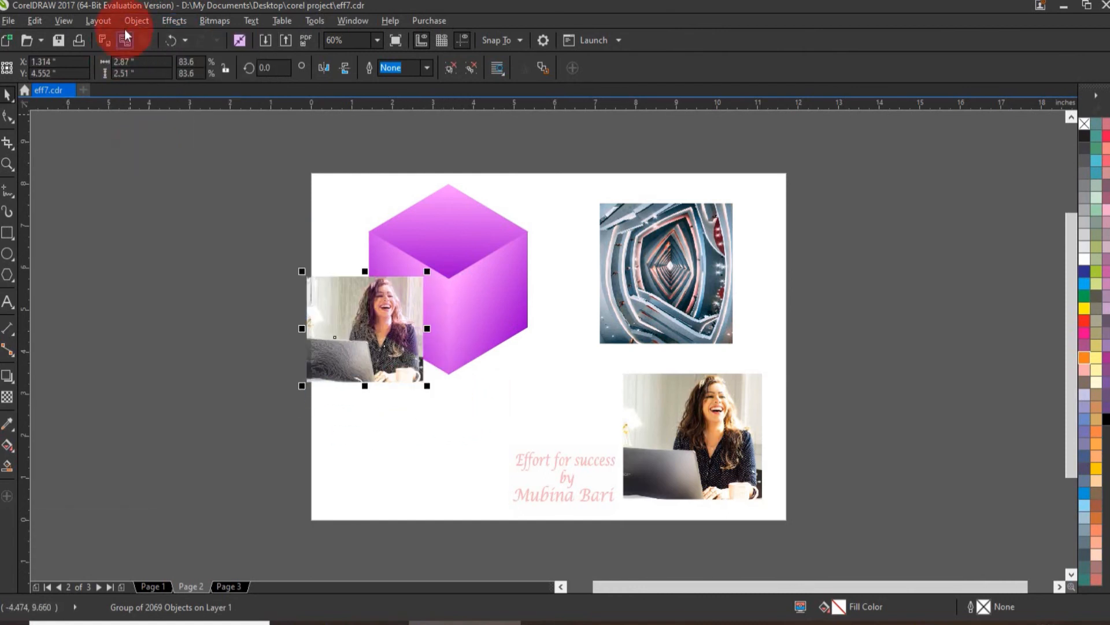
Add perspective to the traced picture and fit its two upper corners to the top edge of the cube's left face
left_click(173, 20)
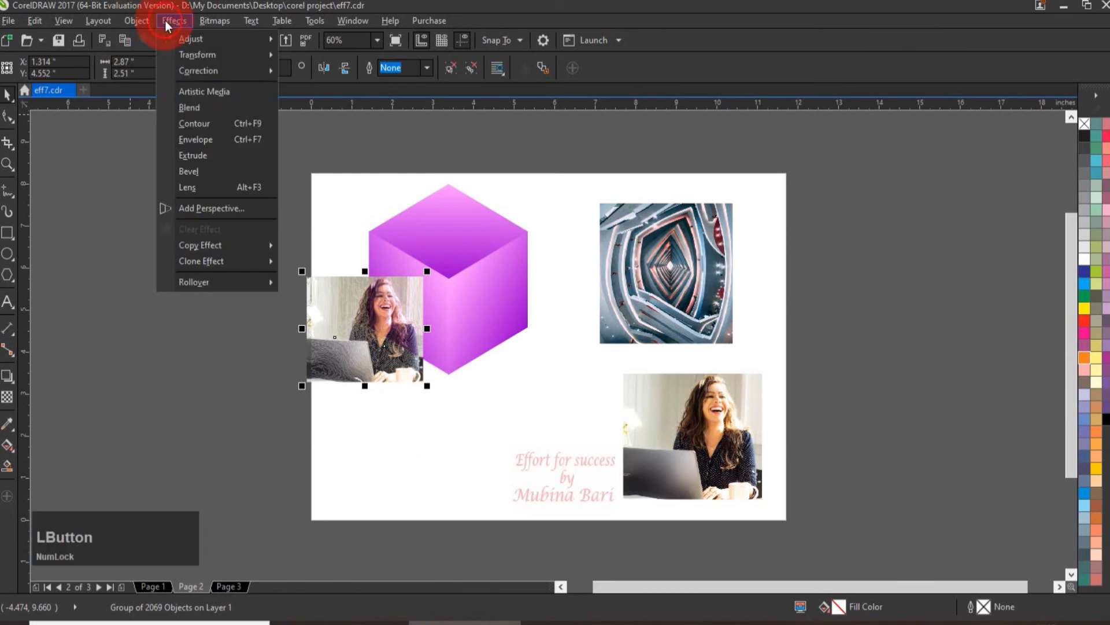
left_click(206, 210)
left_click(374, 299)
left_click(422, 278)
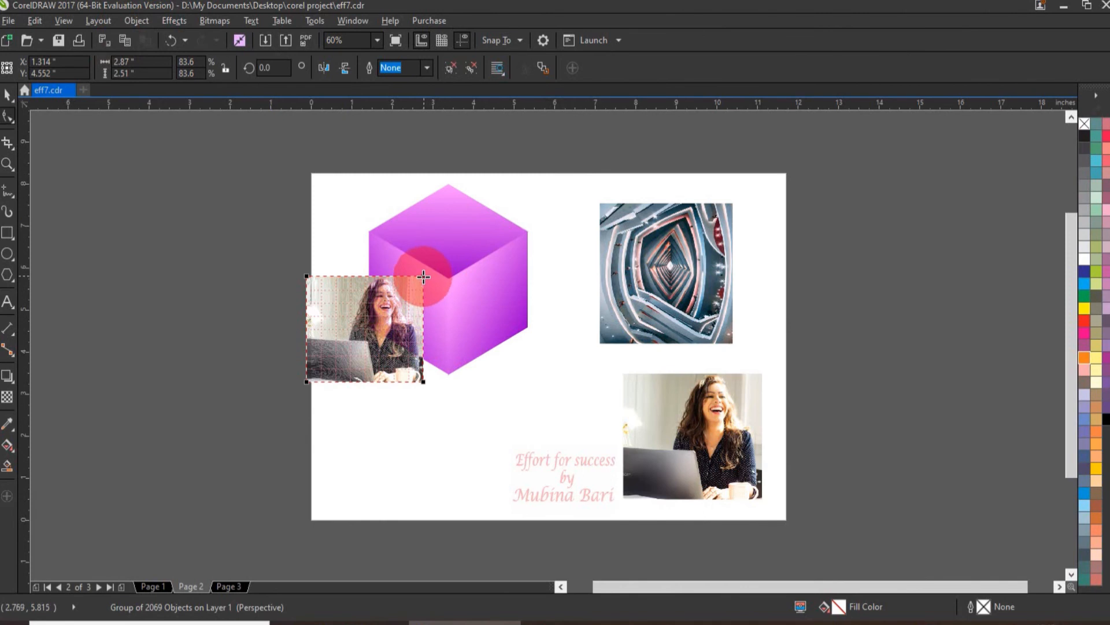
left_click_drag(422, 279, 447, 282)
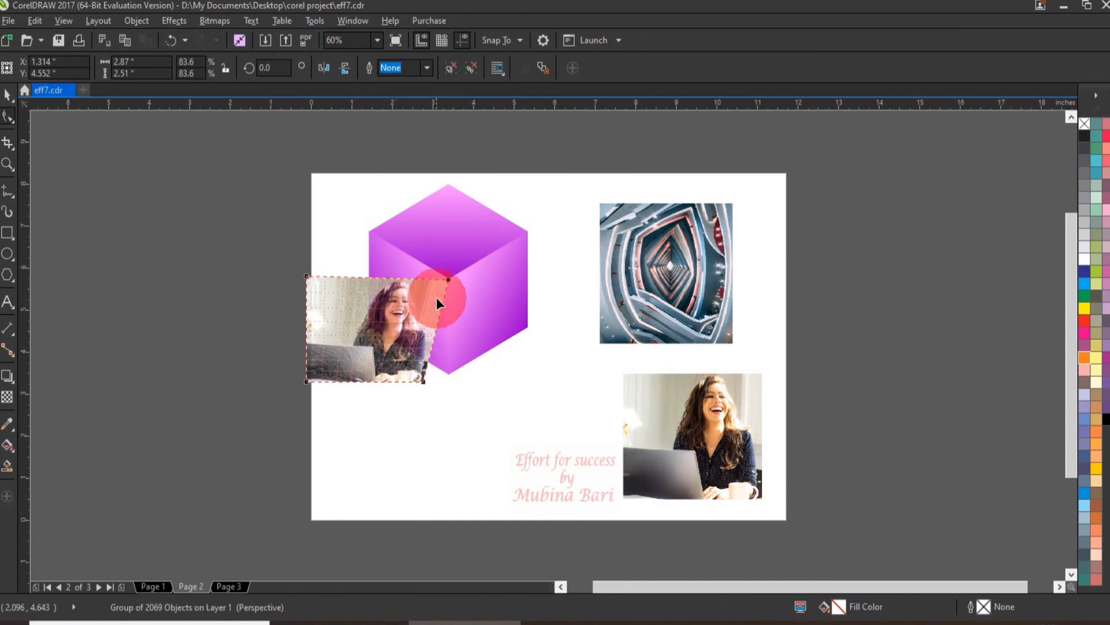
left_click_drag(307, 276, 369, 237)
left_click(435, 345)
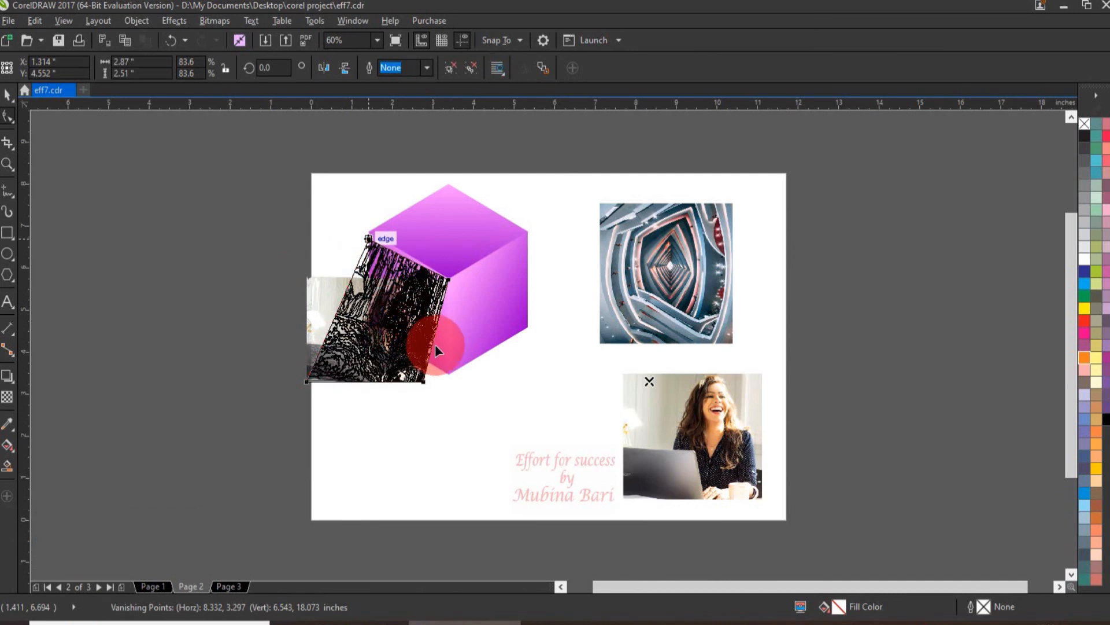
Refine the picture's upper-left corner and fit its two lower corners to the bottom edge of the cube's left face
left_click(375, 238)
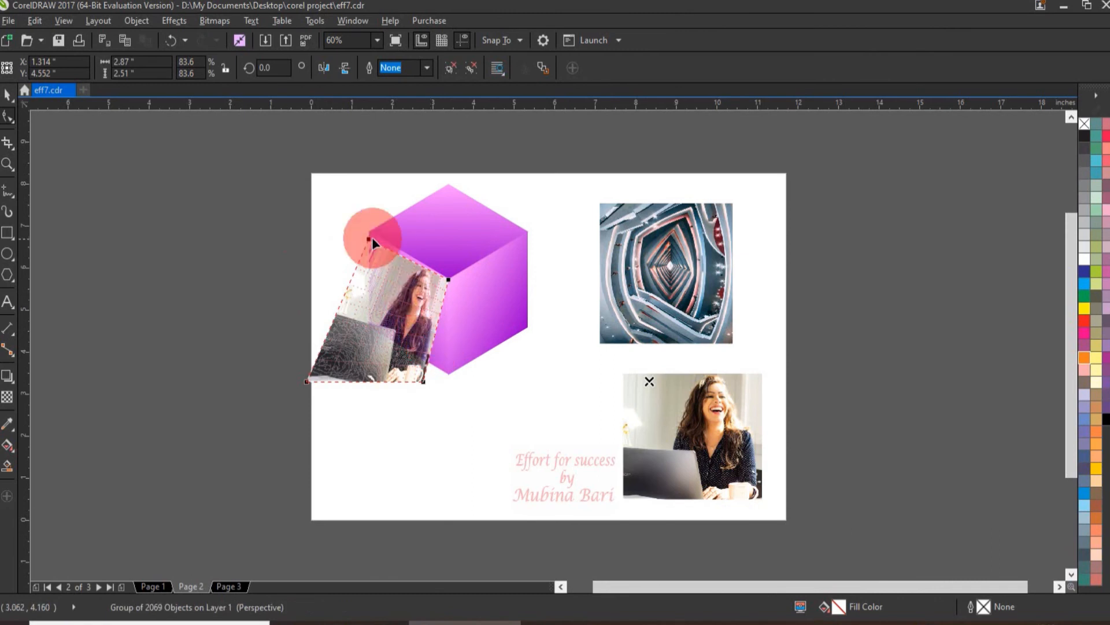
left_click_drag(367, 237, 369, 231)
left_click_drag(424, 381, 447, 375)
left_click_drag(307, 382, 356, 324)
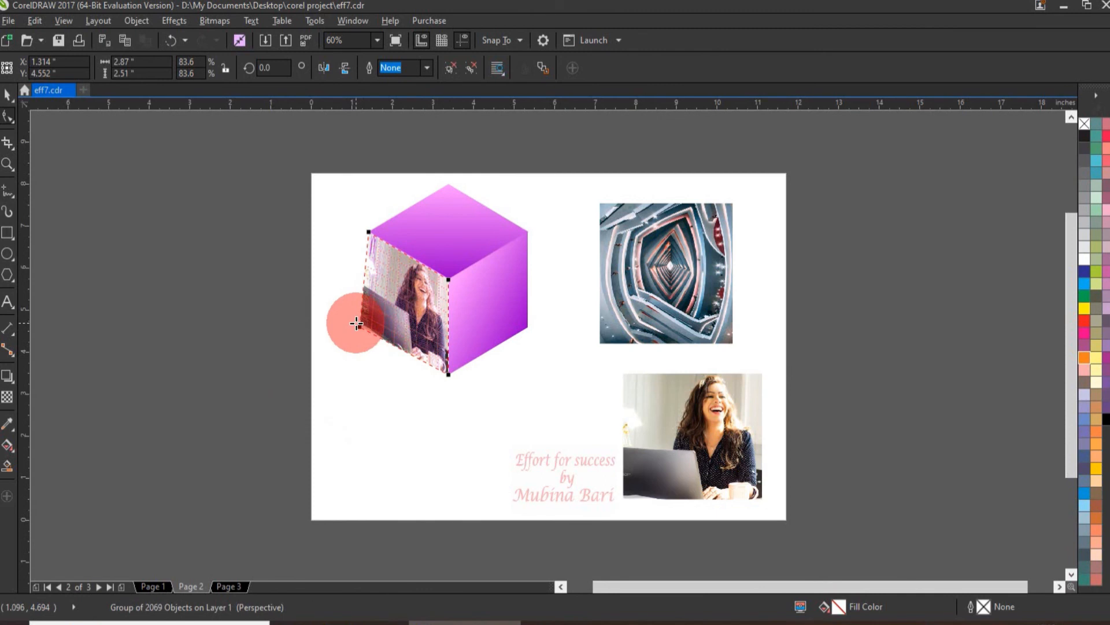
left_click(355, 323)
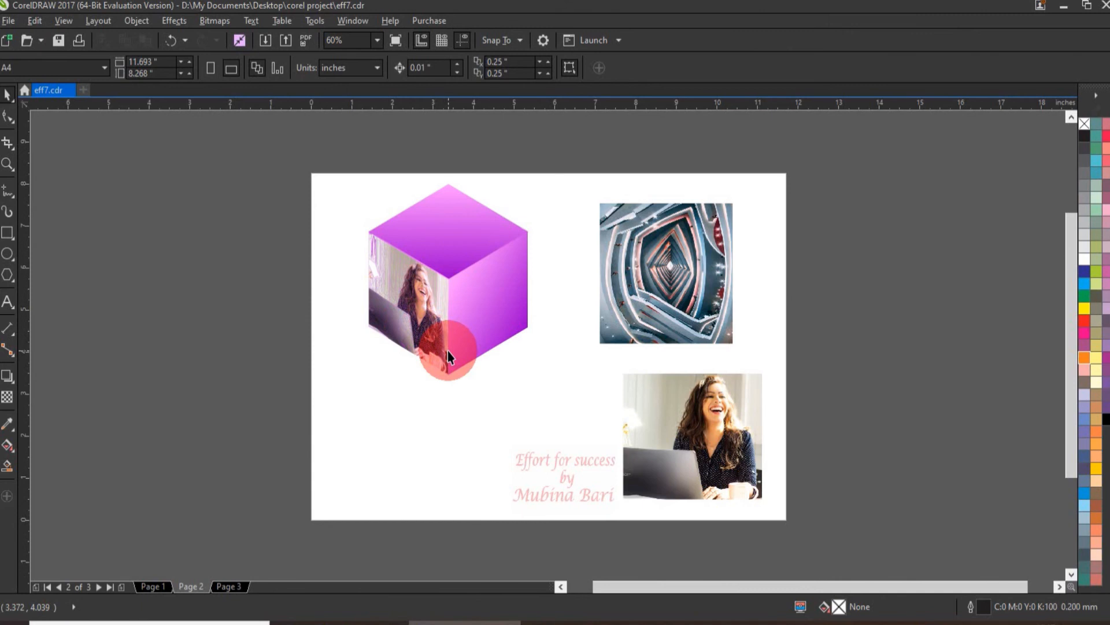
left_click(738, 436)
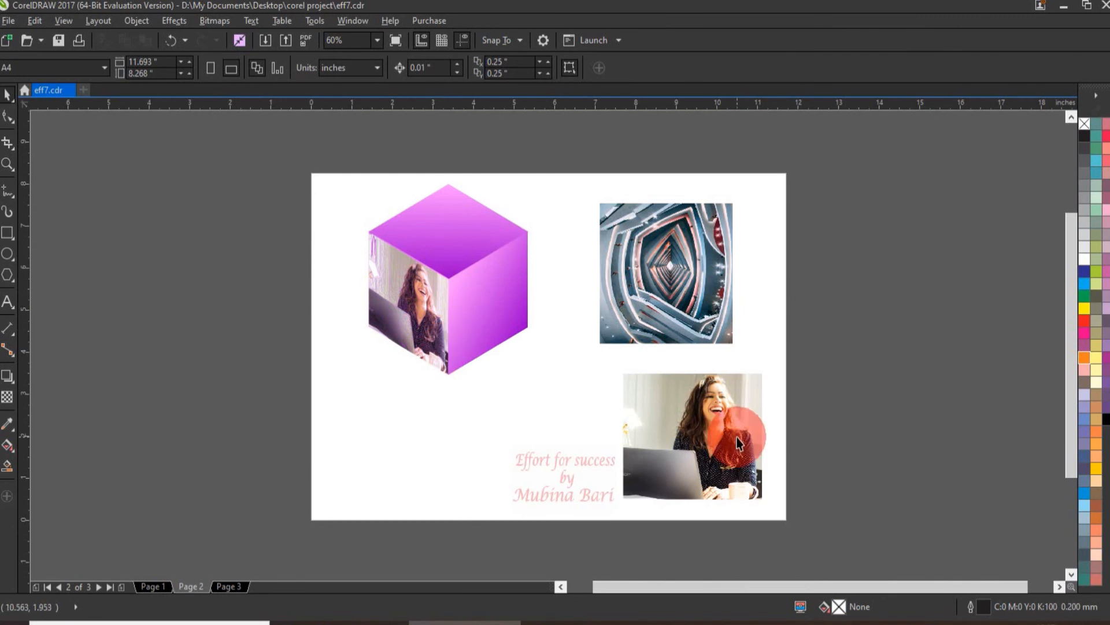
left_click(526, 68)
left_click(524, 71)
mouse_move(511, 120)
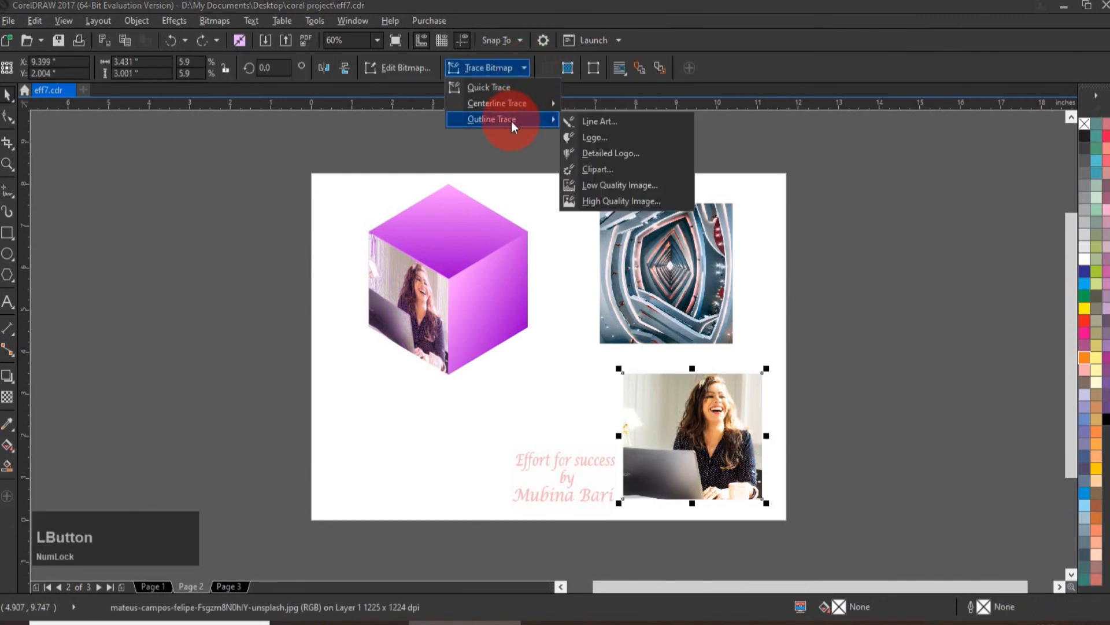
left_click(630, 200)
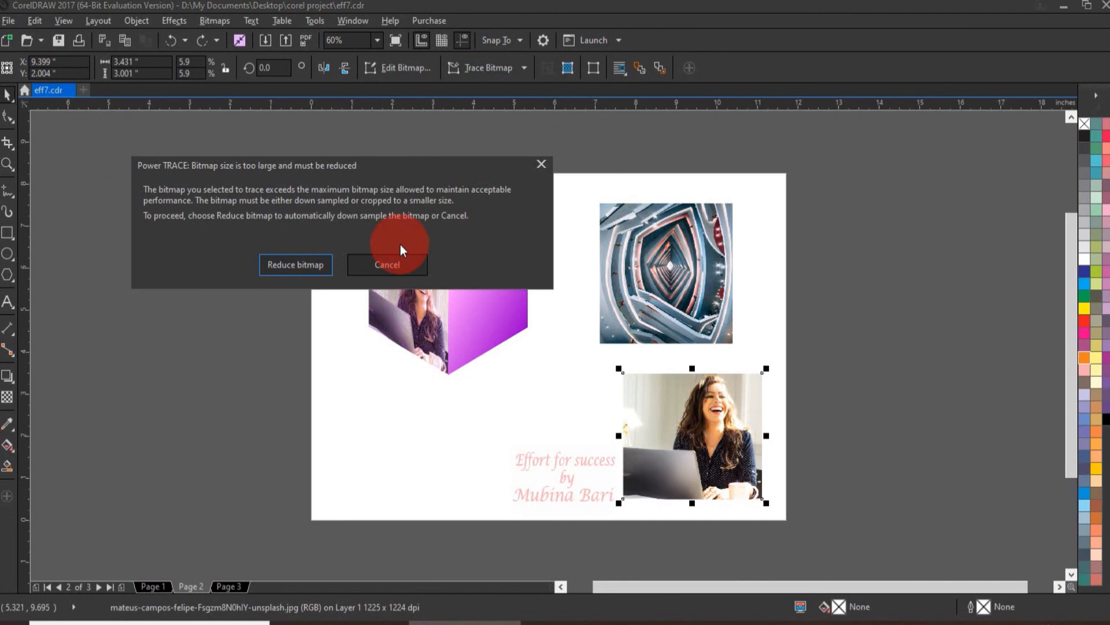
left_click(543, 163)
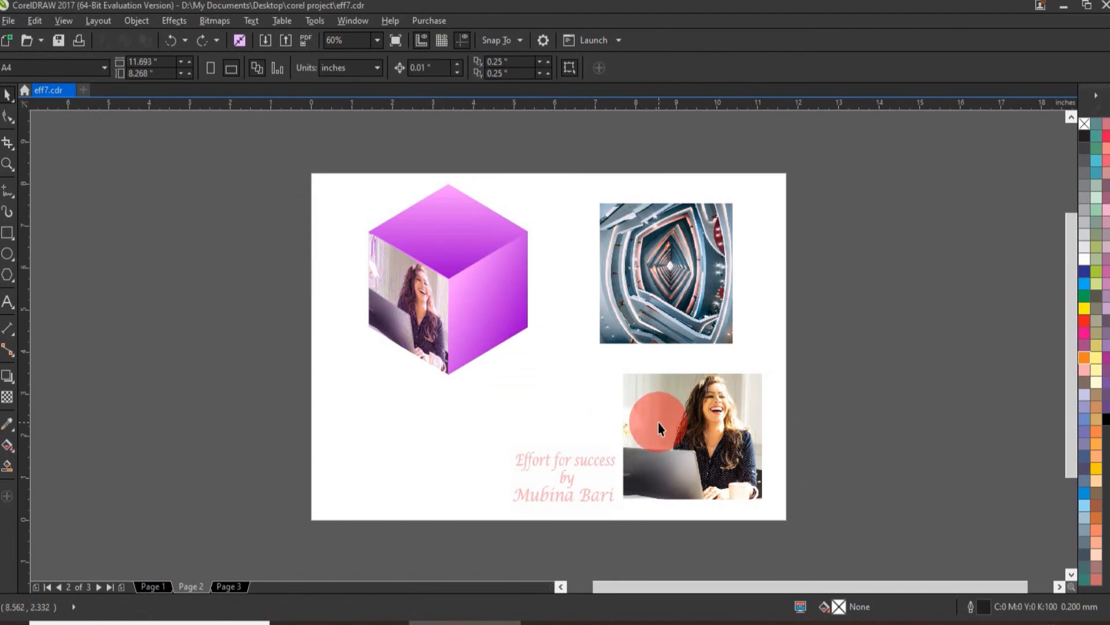
Outline-trace the abstract architecture photo as a high quality image, keeping the bitmap's original size
left_click(661, 285)
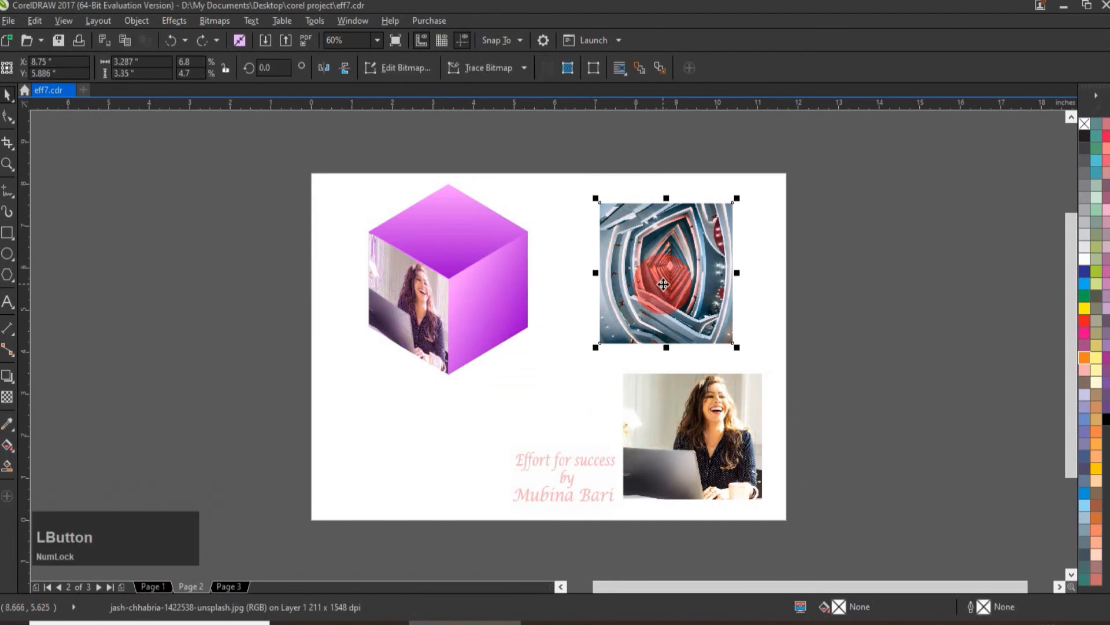
left_click(524, 67)
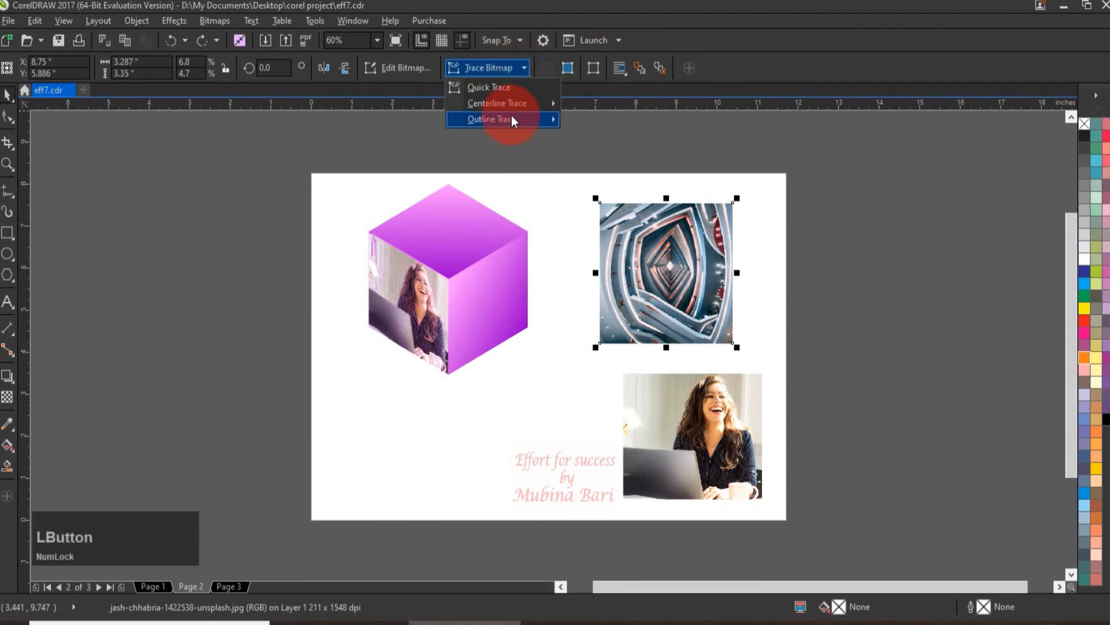
mouse_move(511, 118)
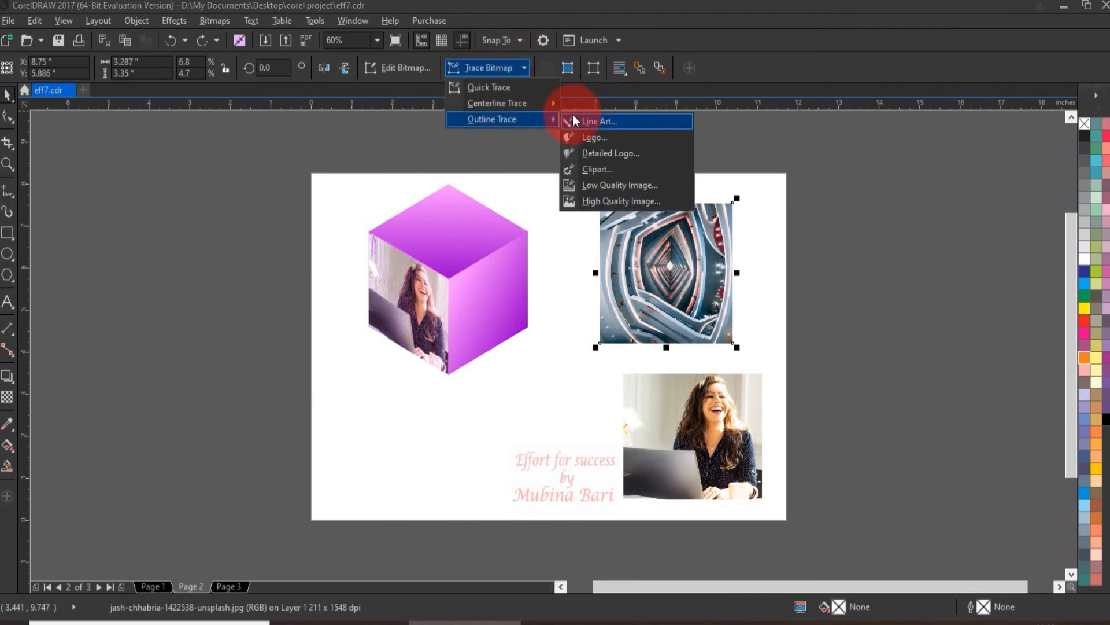
left_click(614, 200)
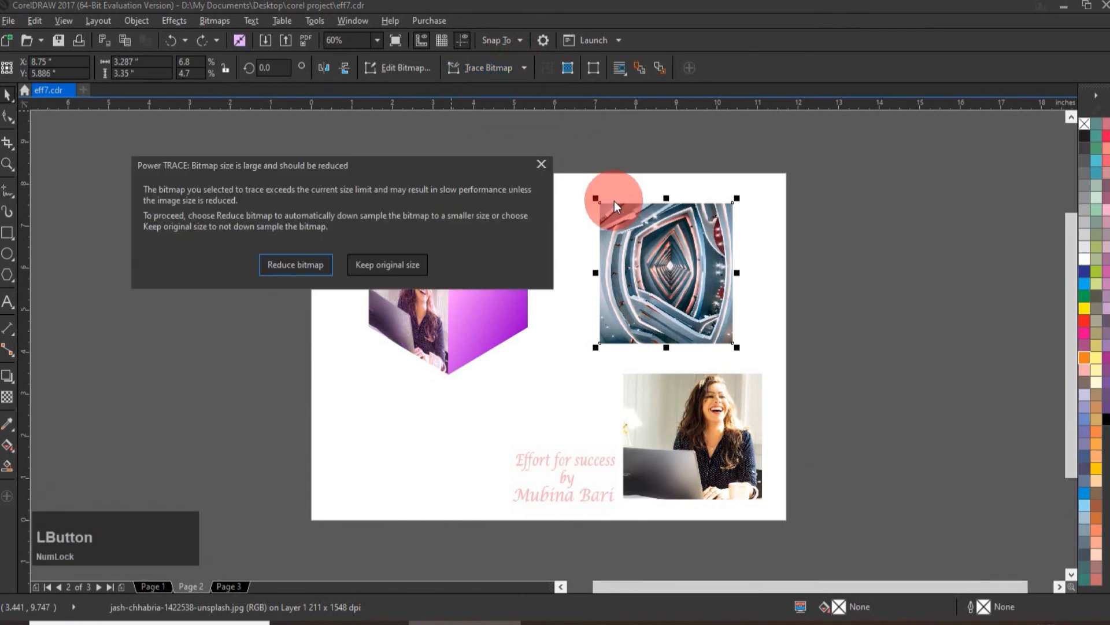
left_click(379, 267)
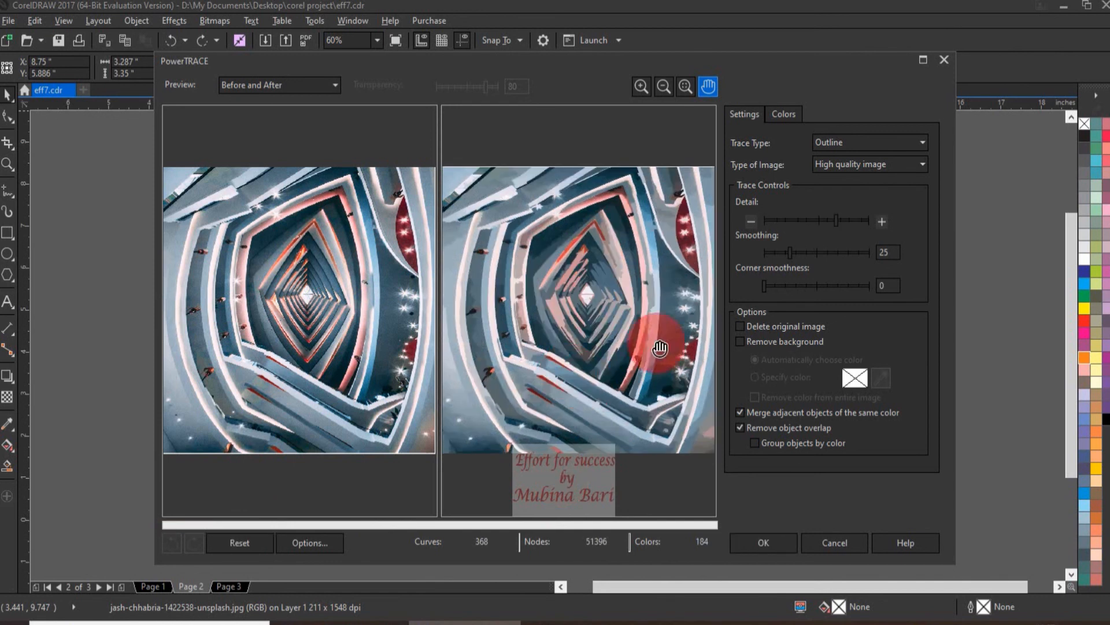
left_click(783, 547)
Move the traced architecture picture over the cube and scale it to about 2.81 by 2.87 inches
left_click_drag(650, 280, 512, 277)
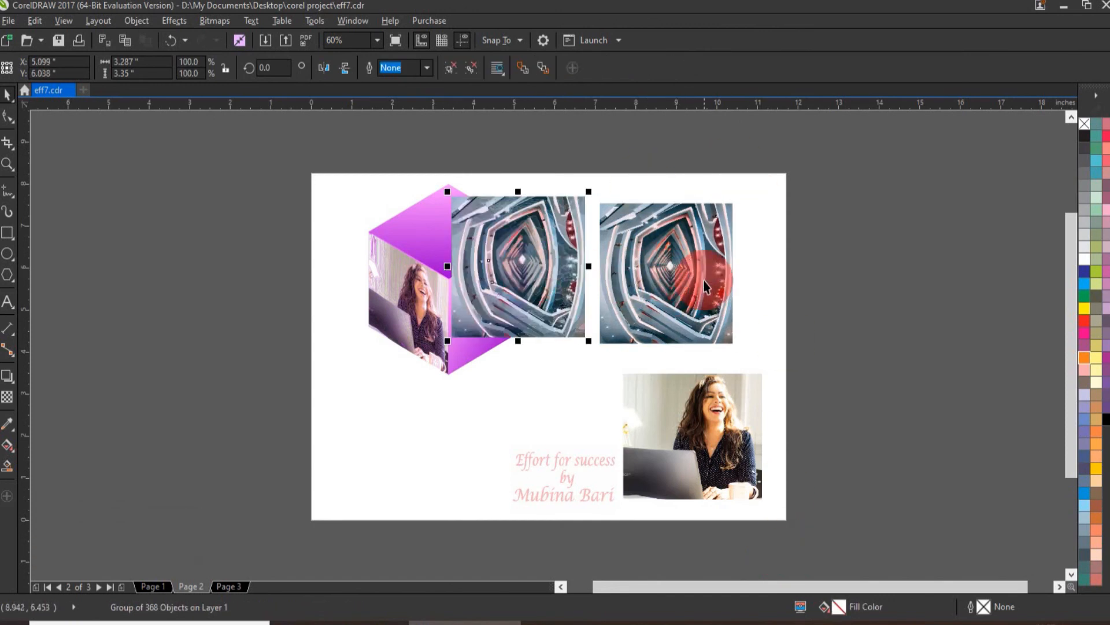
mouse_move(588, 341)
left_mouse_down()
mouse_move(542, 319)
mouse_move(570, 320)
left_mouse_up()
left_click(472, 214)
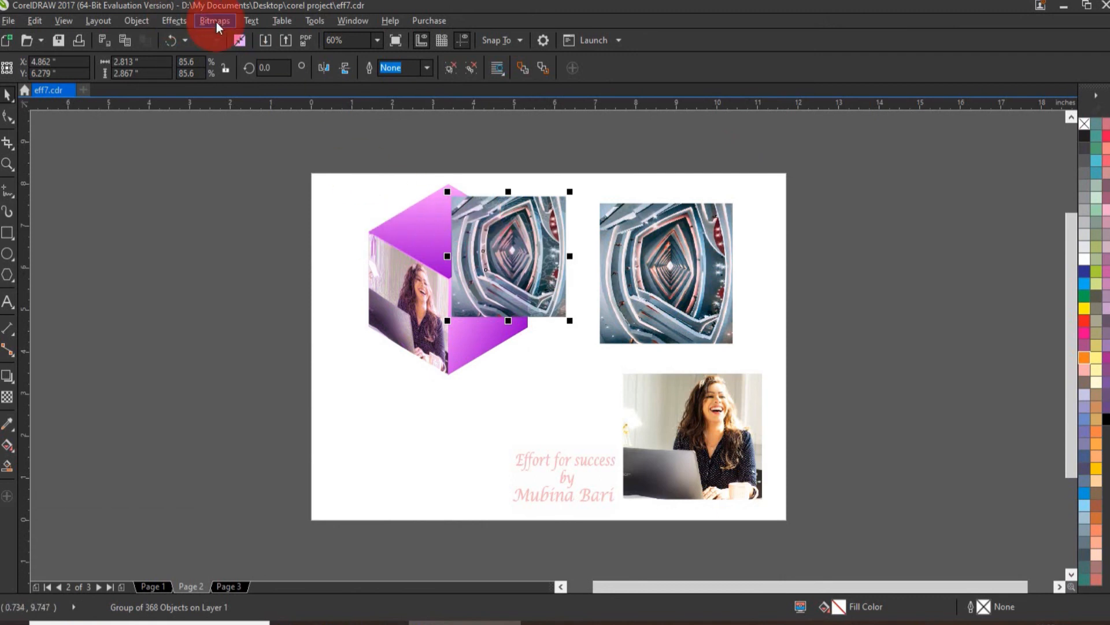
Add perspective to the traced architecture picture and fit its four corners to the cube's top face
left_click(176, 20)
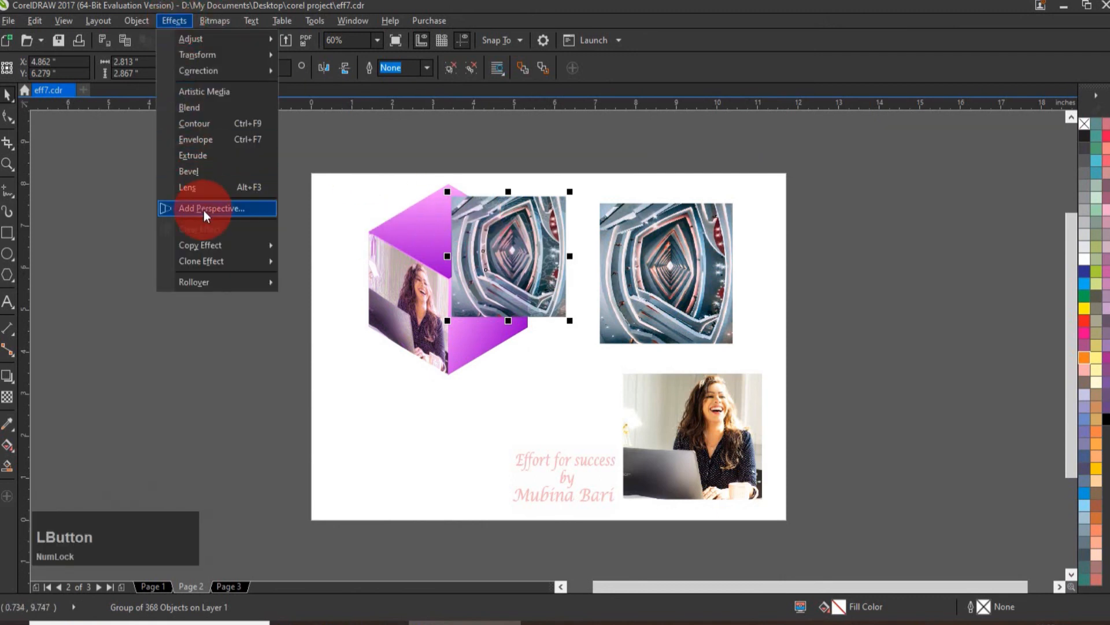
left_click(204, 210)
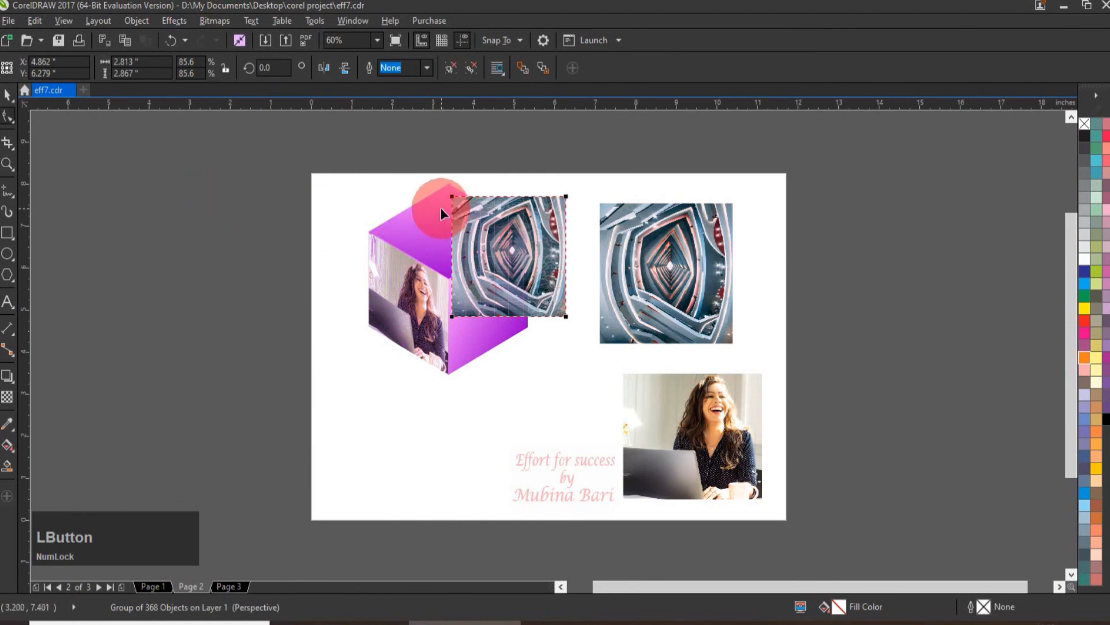
left_click_drag(447, 201, 365, 229)
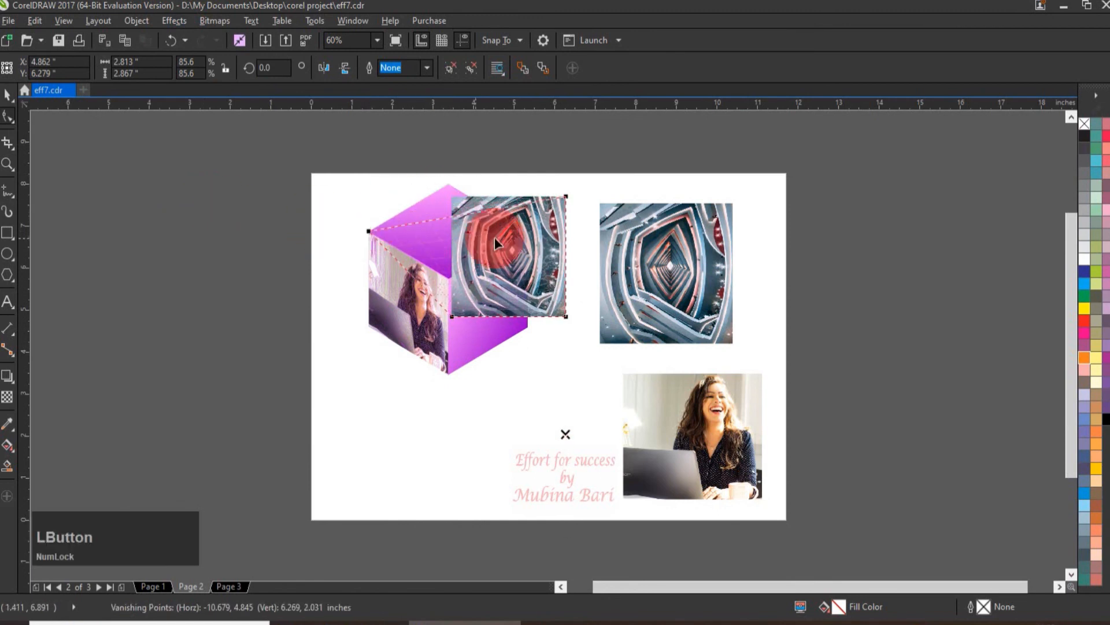
left_click_drag(571, 208, 448, 183)
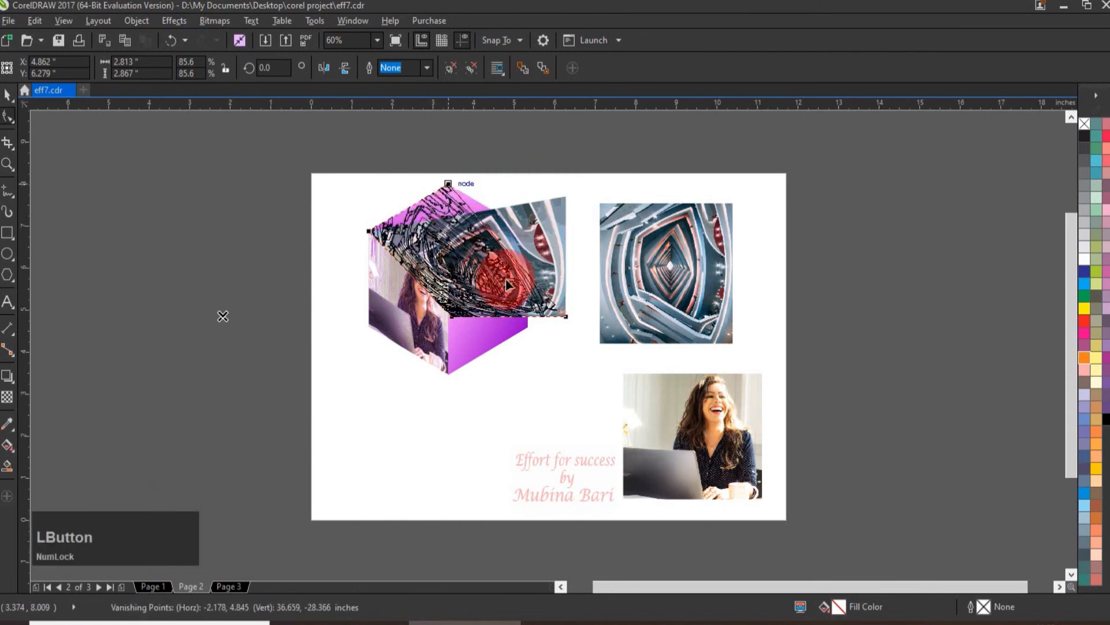
left_click_drag(566, 317, 524, 229)
left_click_drag(452, 316, 449, 274)
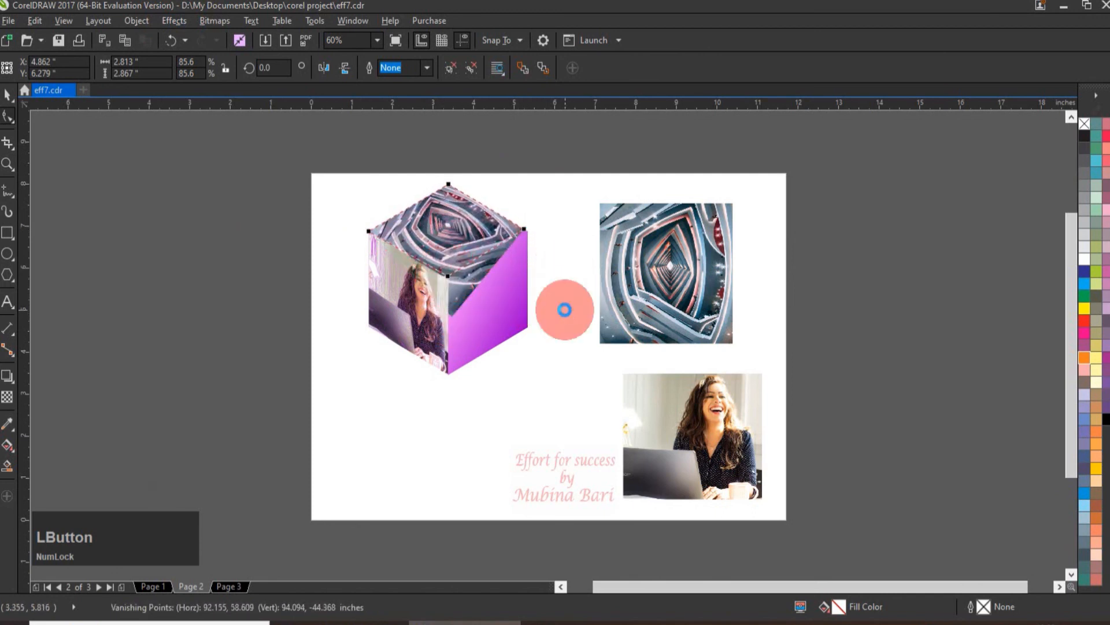
key("Escape")
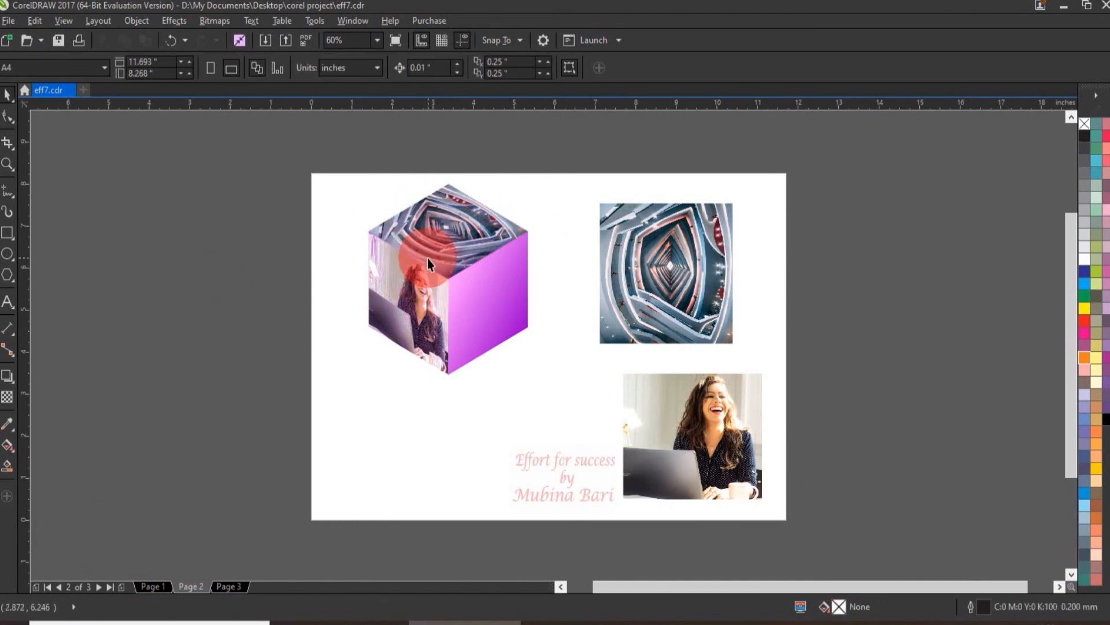
Switch to Page 3 and move the "Add Perspective" text onto the blank billboard
left_click(215, 586)
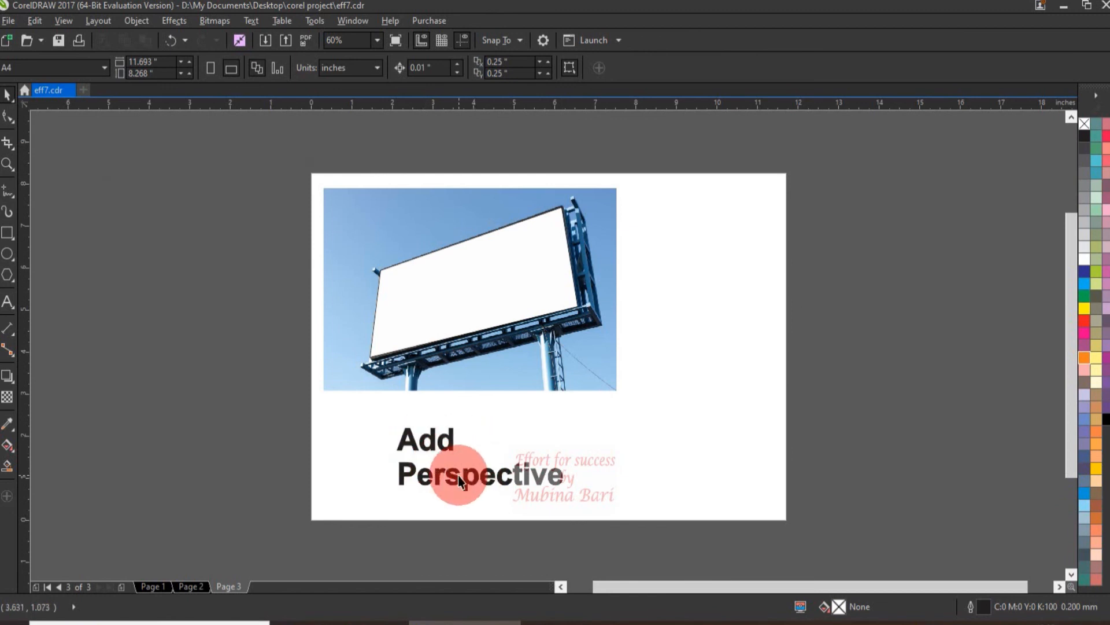
left_click_drag(468, 473, 472, 321)
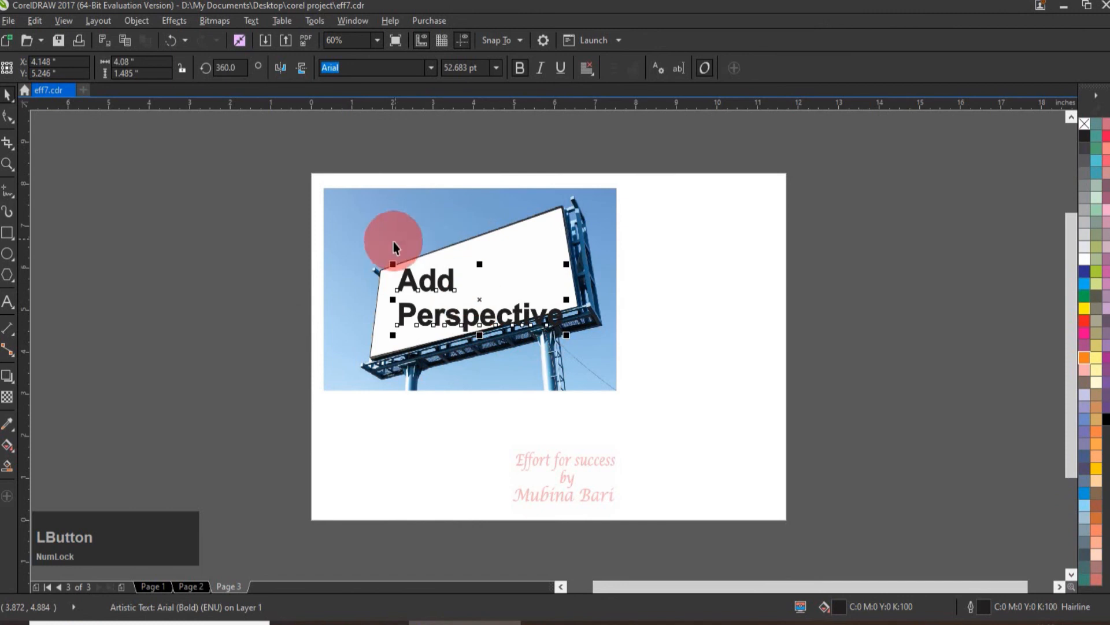
Try rotating the text by about 18 degrees to follow the billboard's slope, and undo the rotation
left_click(481, 300)
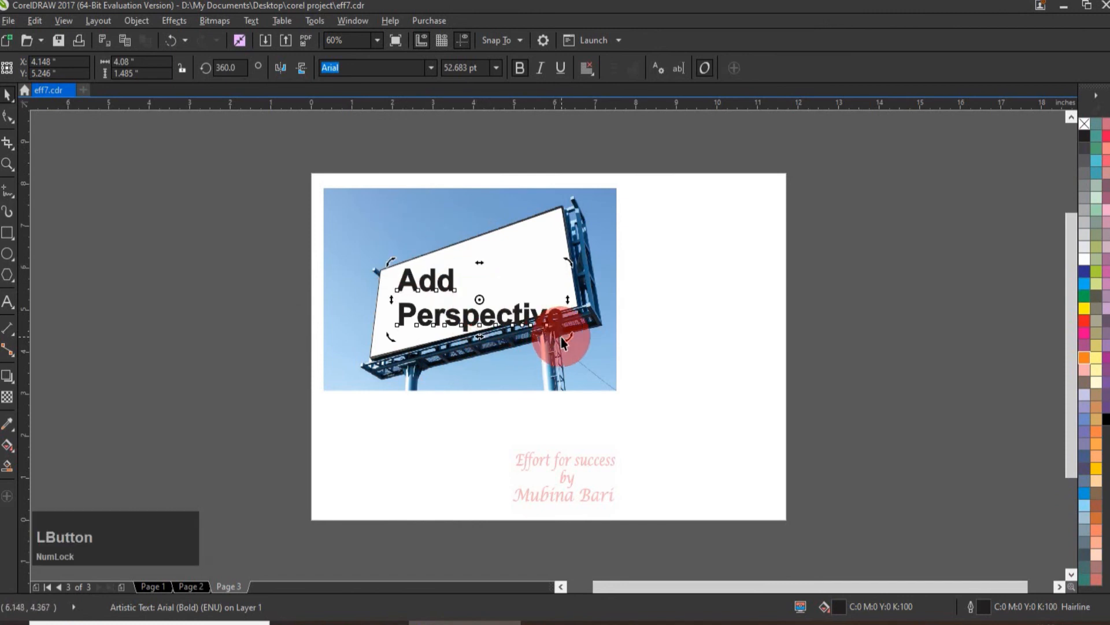
left_click_drag(566, 337, 571, 308)
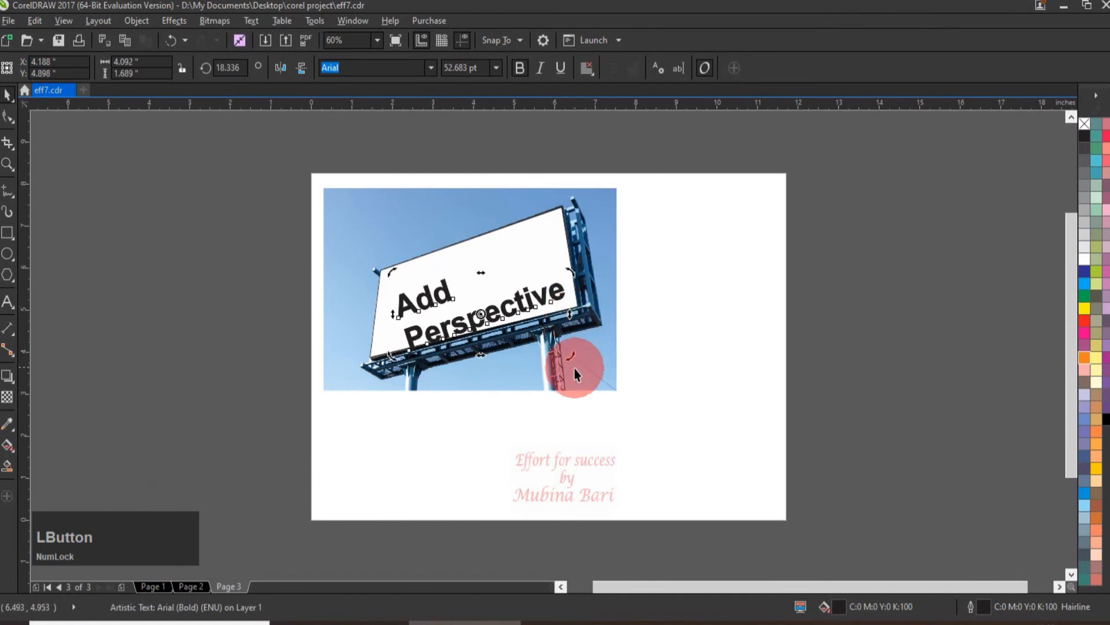
key("ctrl+z")
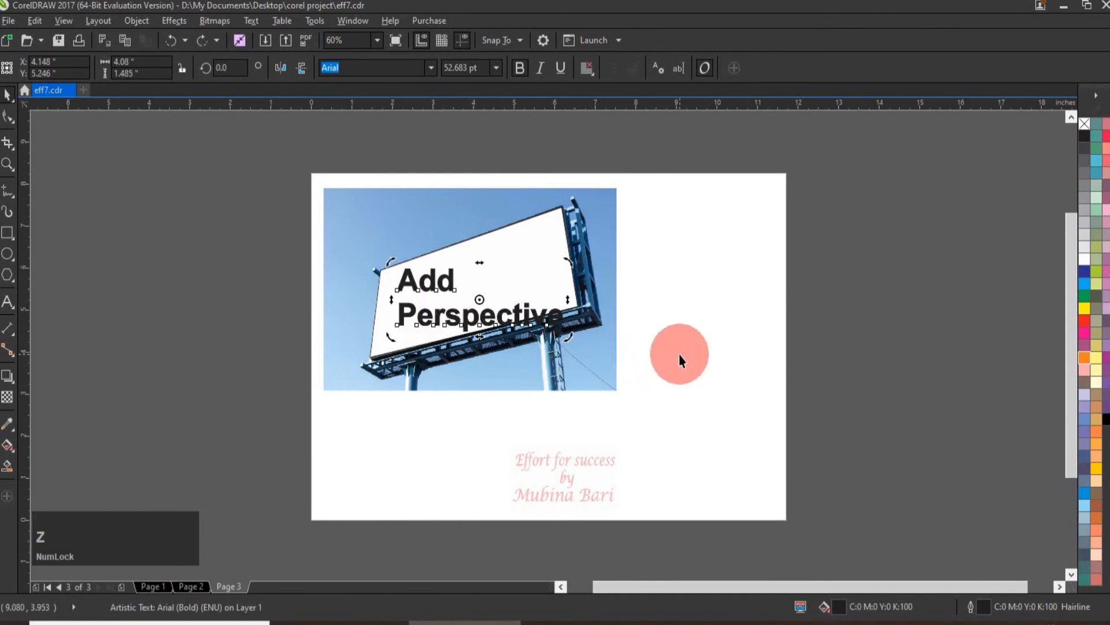
left_click(638, 335)
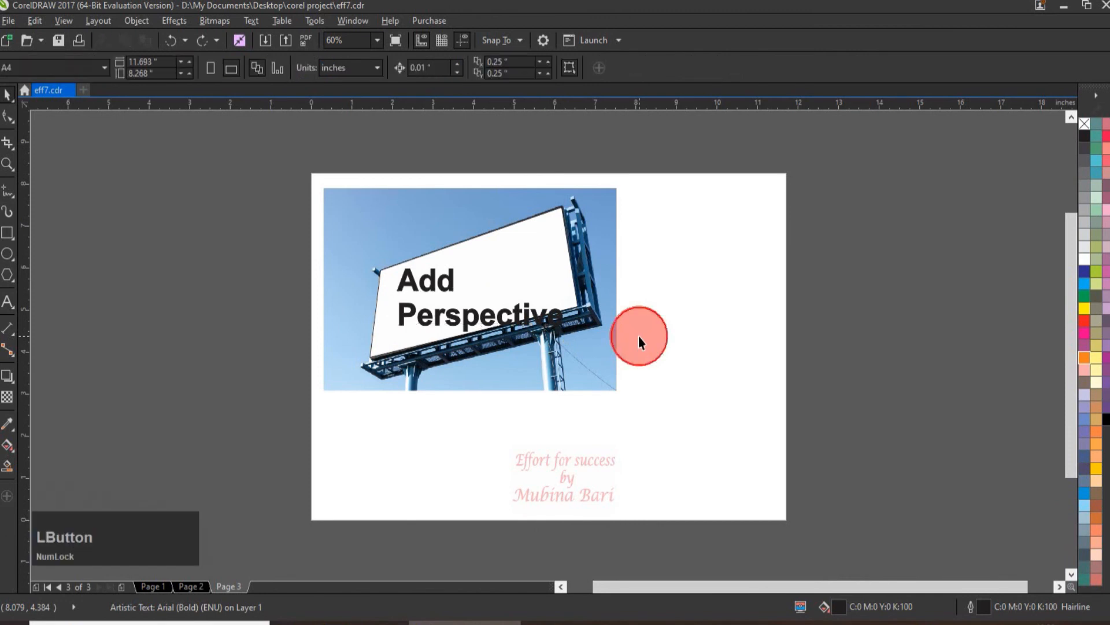
Nudge the text up and left, add perspective to it, and fit its two right corners to the billboard's right edge
left_click(477, 322)
left_click_drag(478, 321, 475, 318)
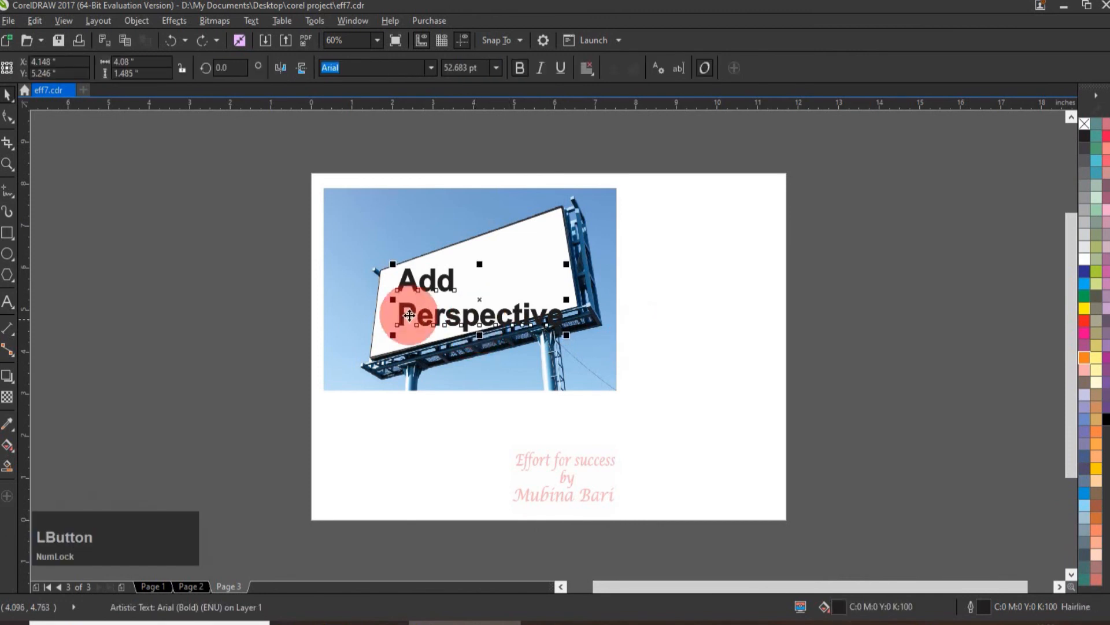
left_click(165, 20)
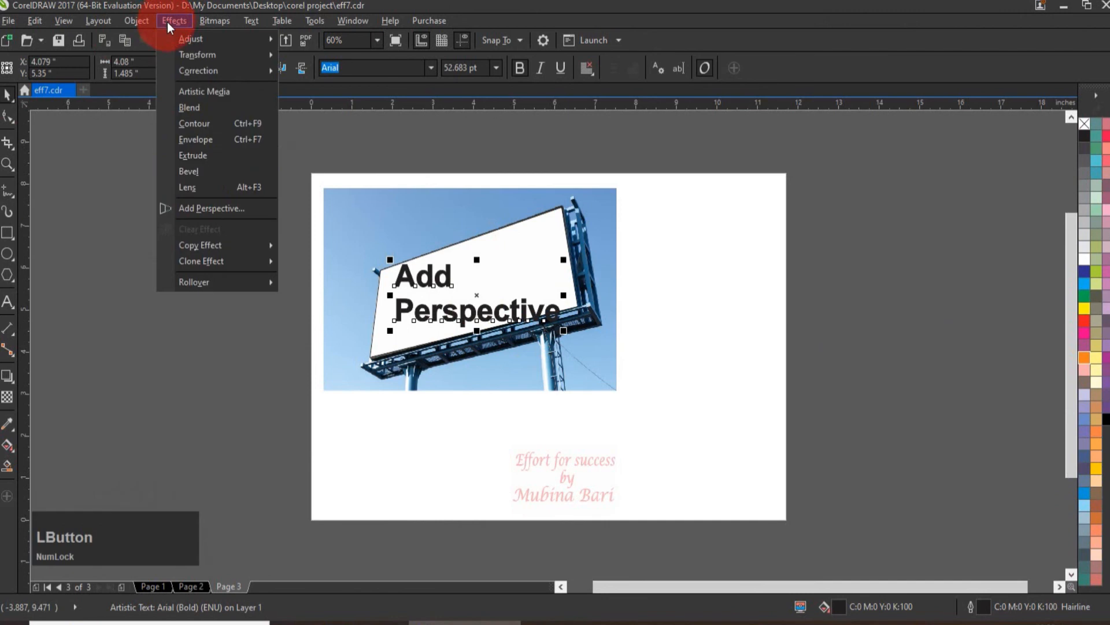
left_click(201, 208)
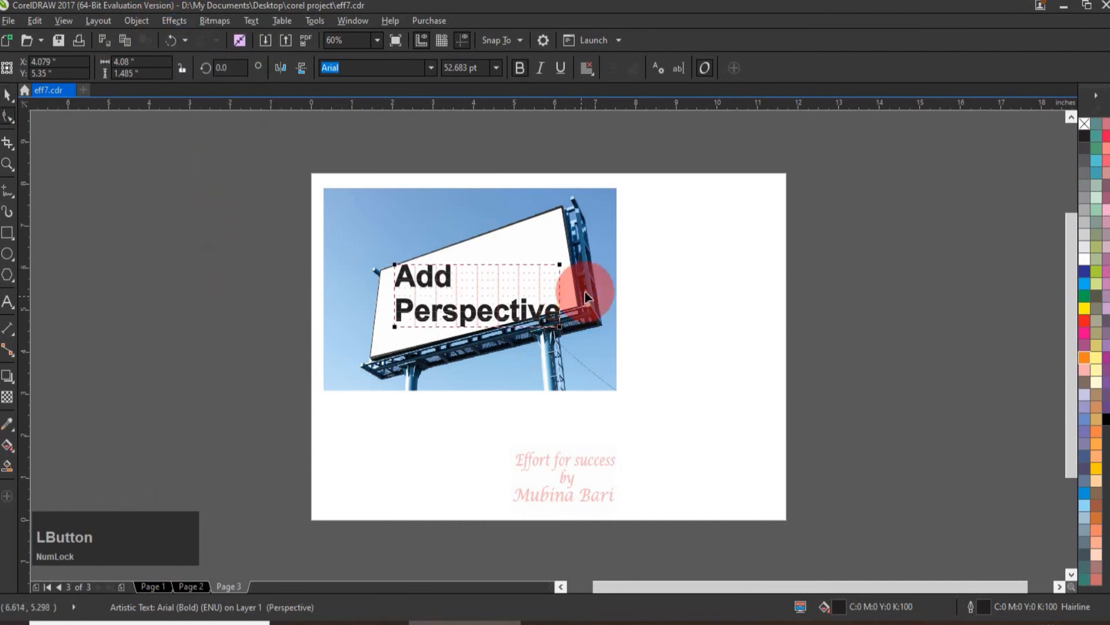
left_click_drag(560, 264, 571, 305)
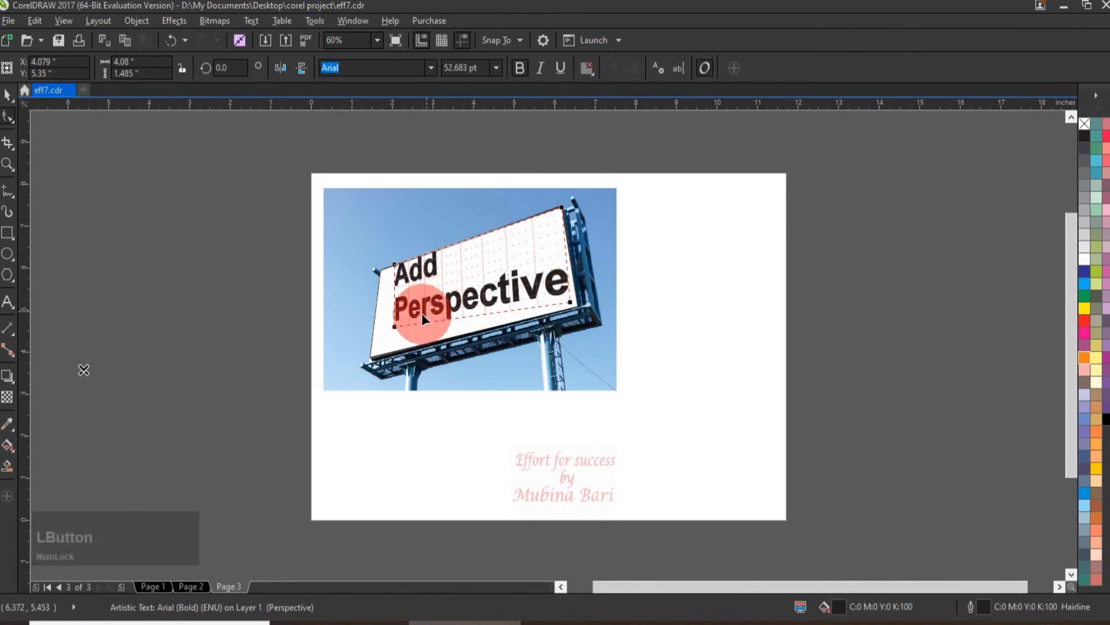
Fit the text's two left perspective corners to the billboard's left edge and deselect the text
left_click_drag(396, 325, 373, 352)
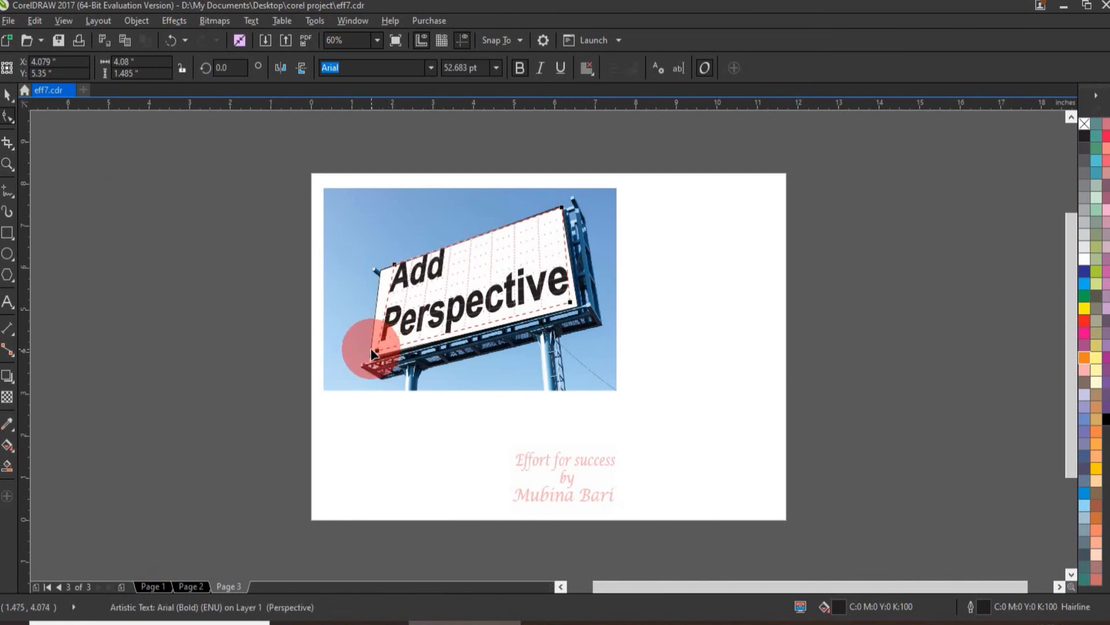
left_click_drag(393, 262, 372, 273)
left_click(9, 96)
left_click(53, 97)
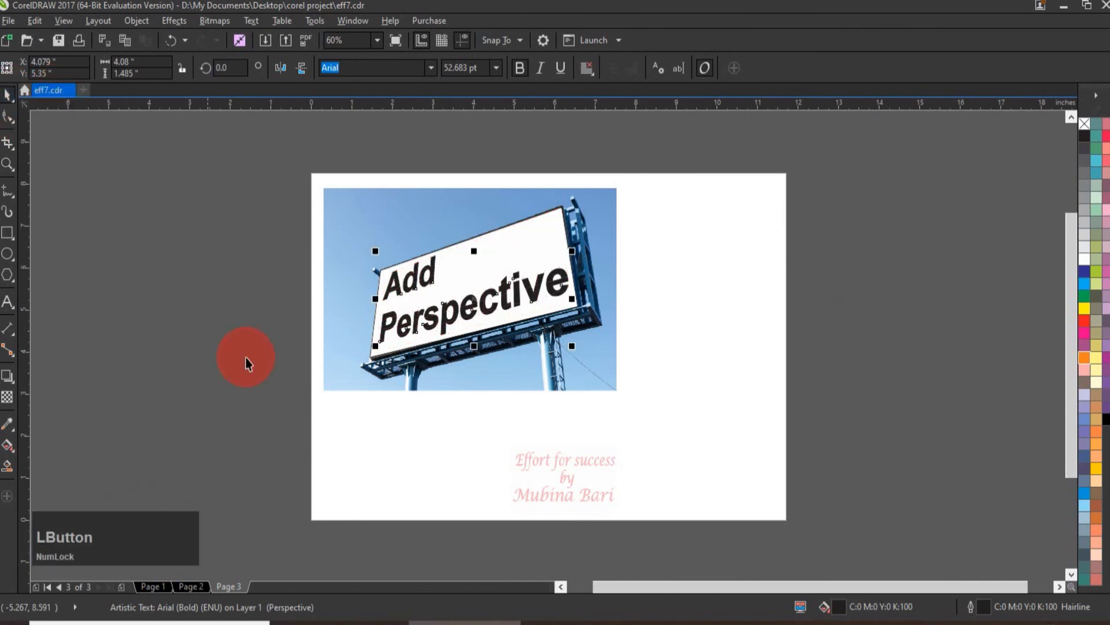
left_click(913, 305)
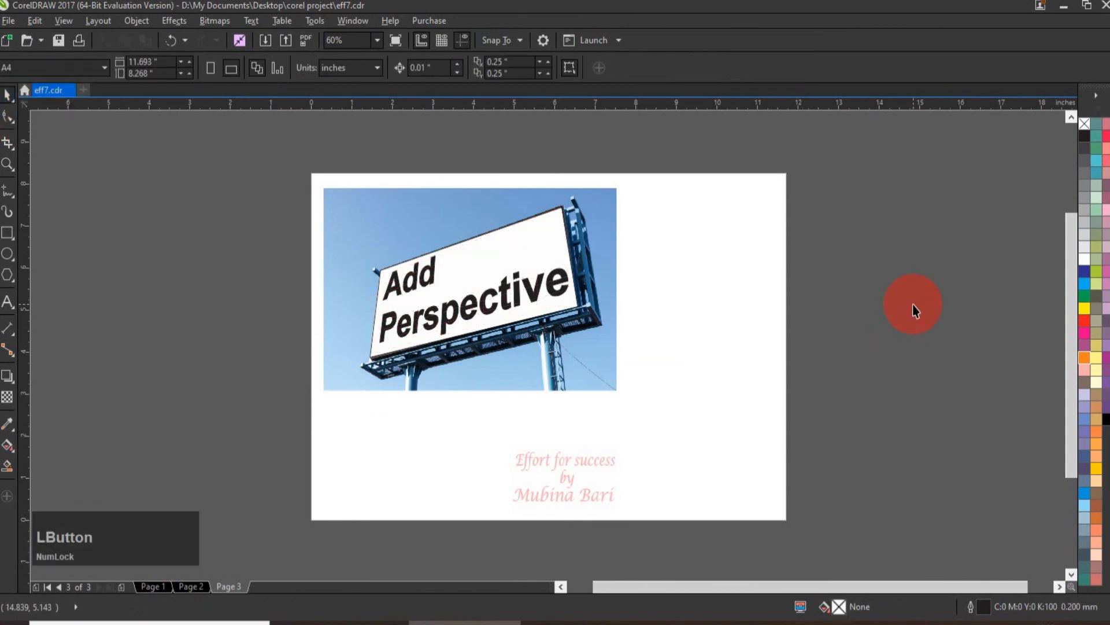